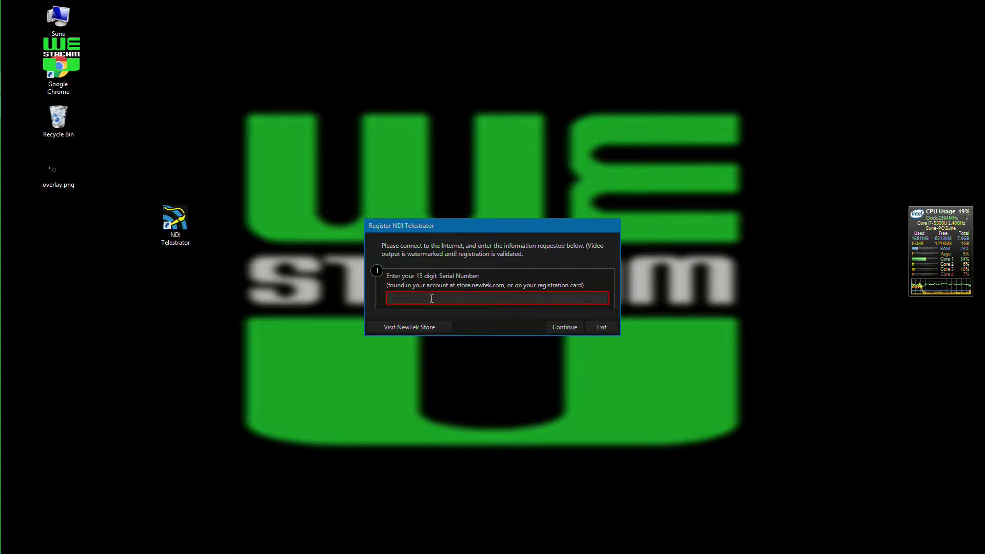
Step: Skip registration, expand the drawing toolbar and source controls, and show the source control help labels
click(565, 330)
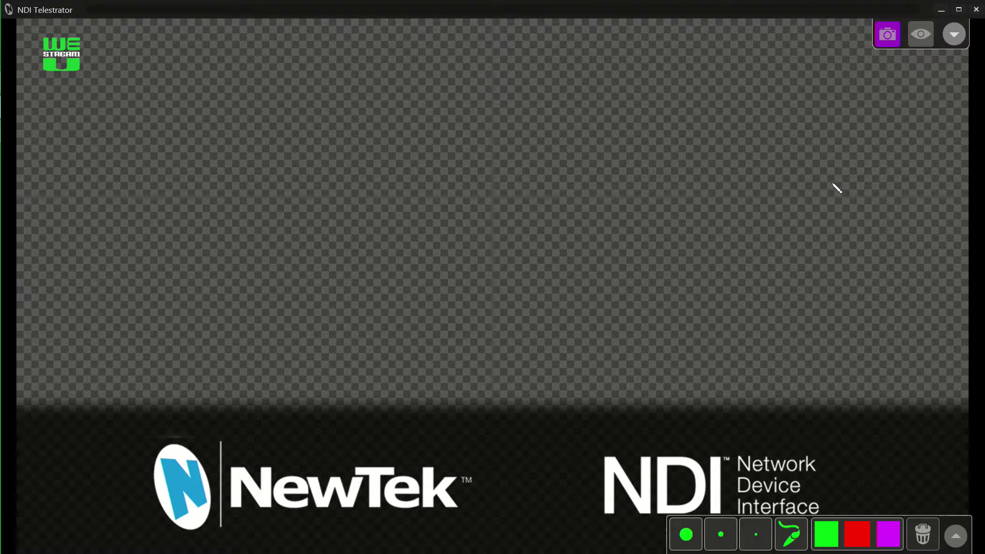
click(955, 536)
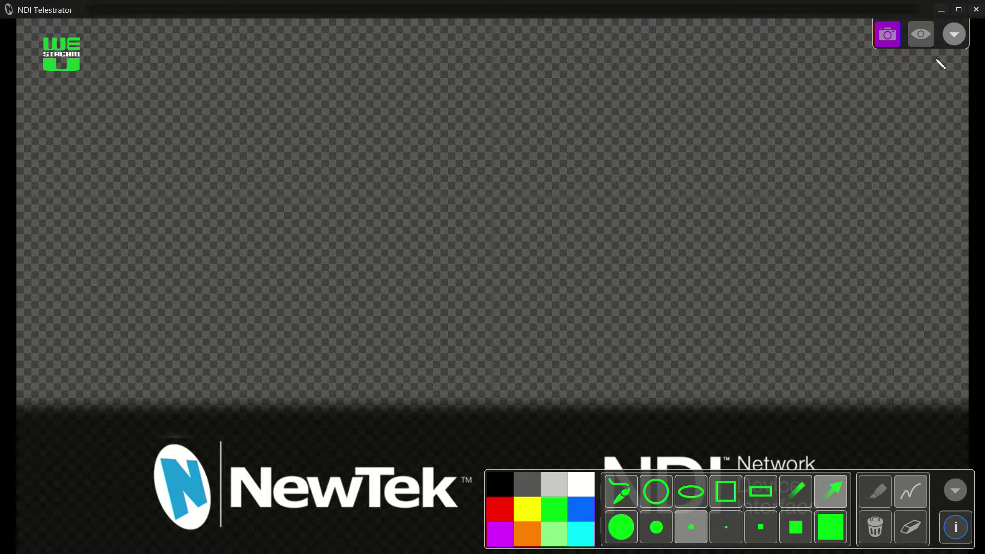
click(955, 34)
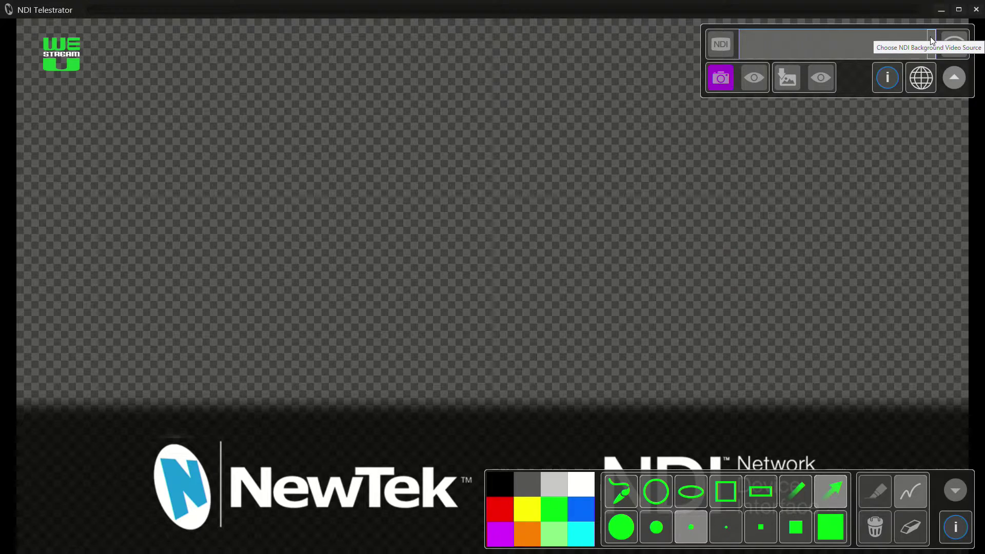
click(883, 79)
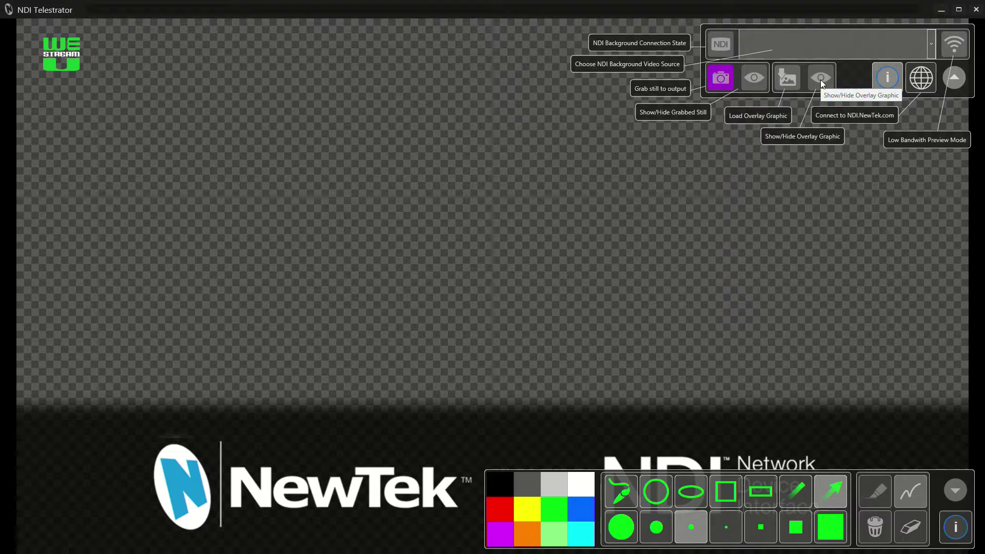
Step: Hide the source help labels, view then hide the drawing tool help labels, and list the NDI sources
click(888, 80)
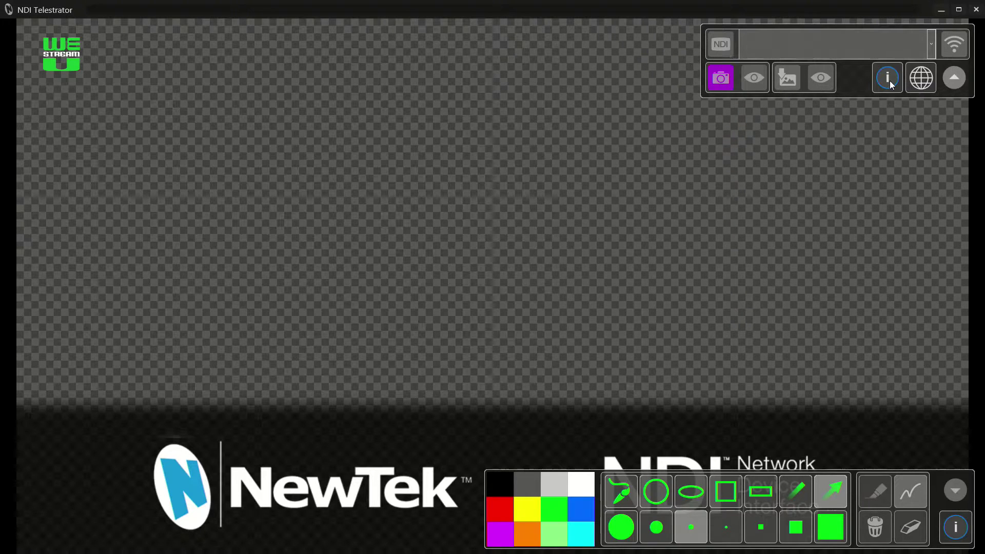
click(955, 527)
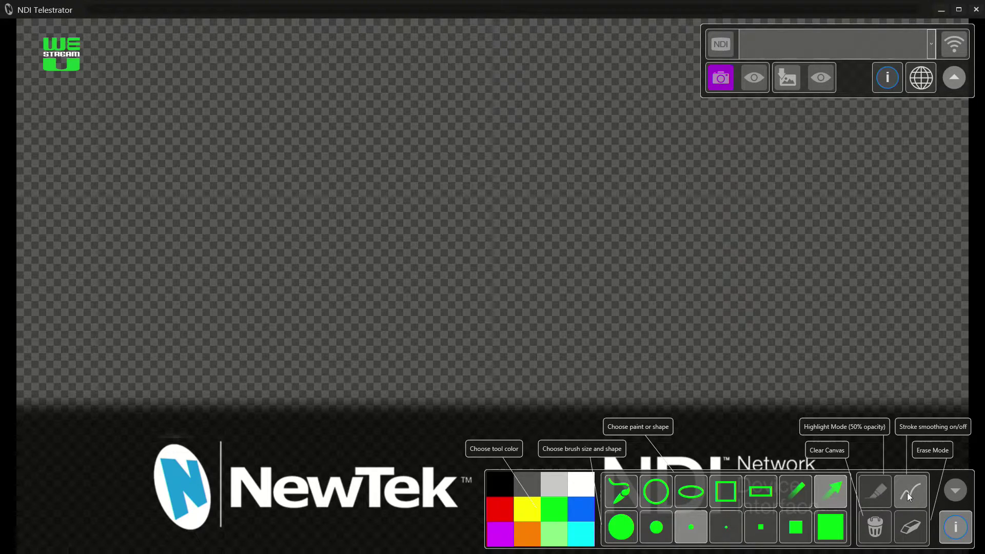
click(957, 526)
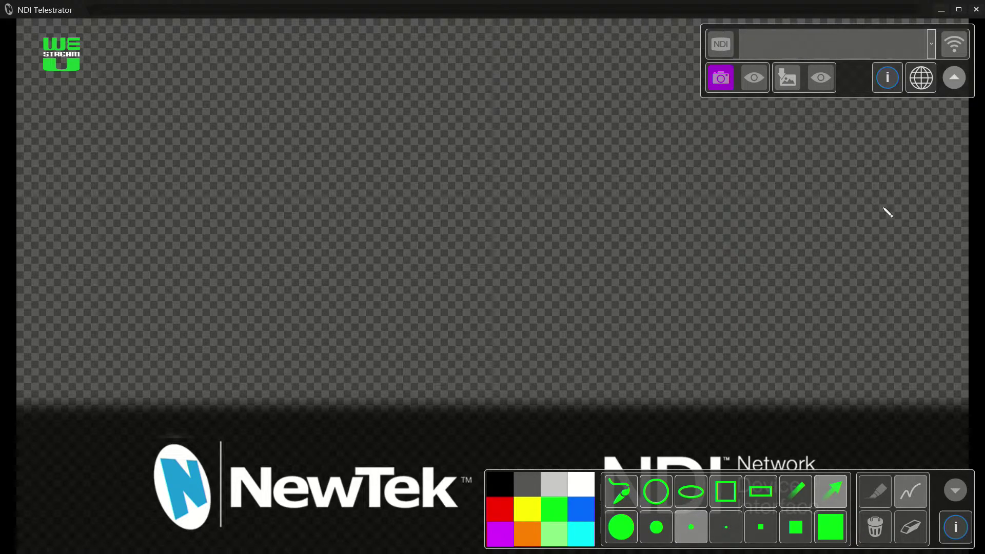
click(931, 41)
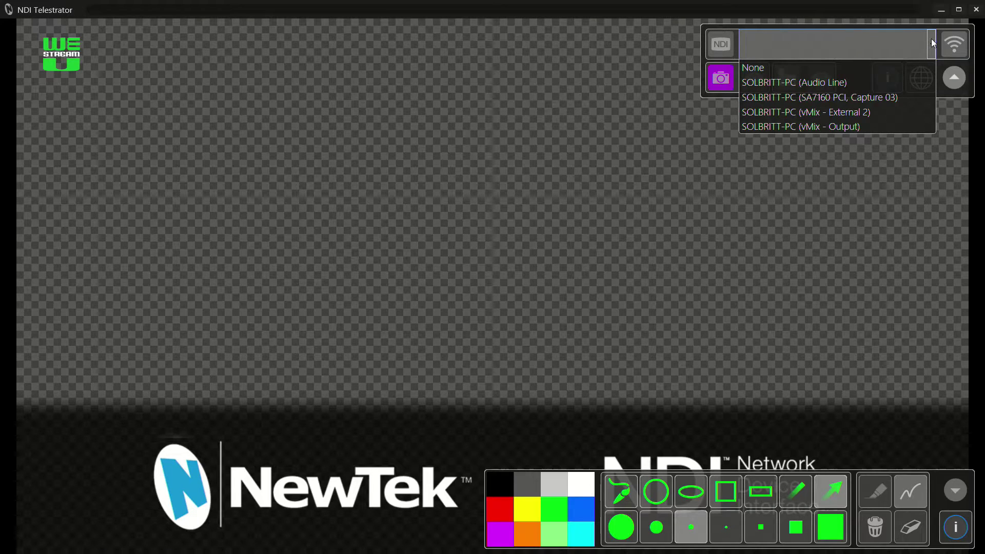
Step: Select vMix - External 2 as the background video source and set the drawing colour to yellow
click(882, 110)
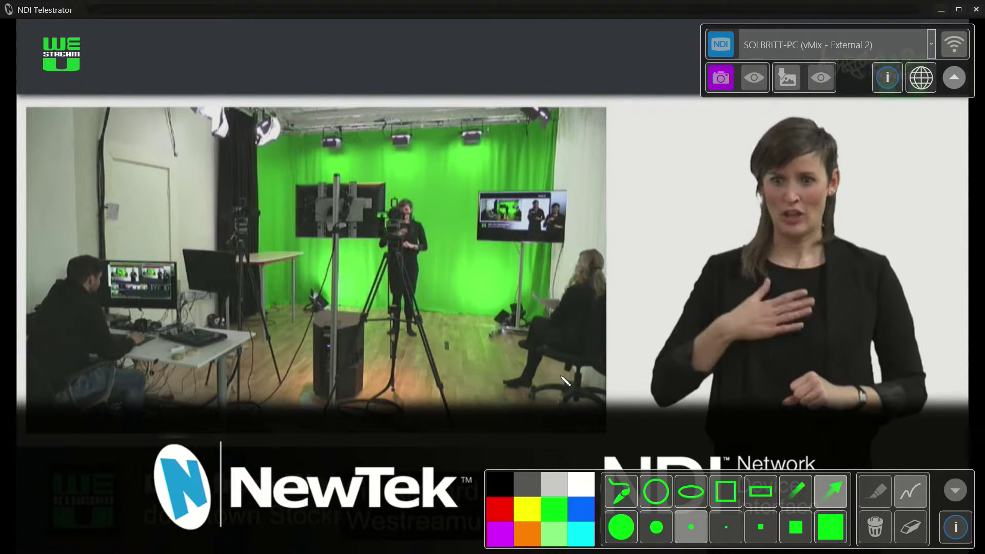
click(522, 510)
Step: Draw a green circle to the left of the presenter
click(550, 509)
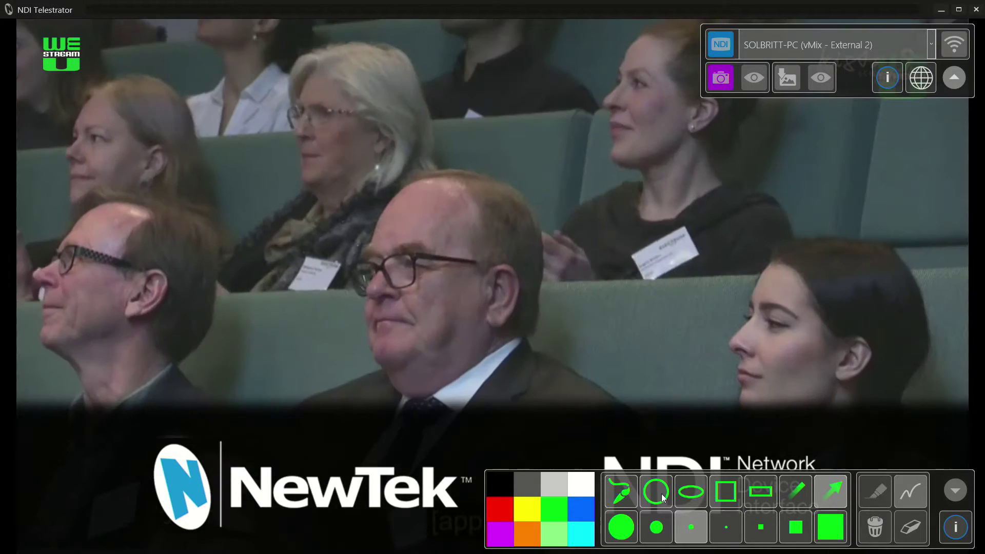
click(657, 492)
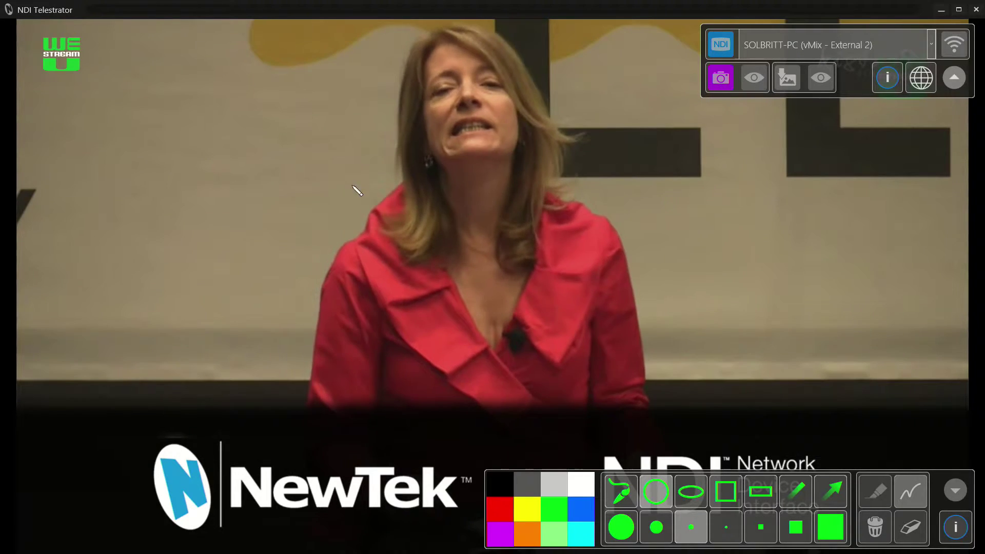
drag(344, 185, 415, 214)
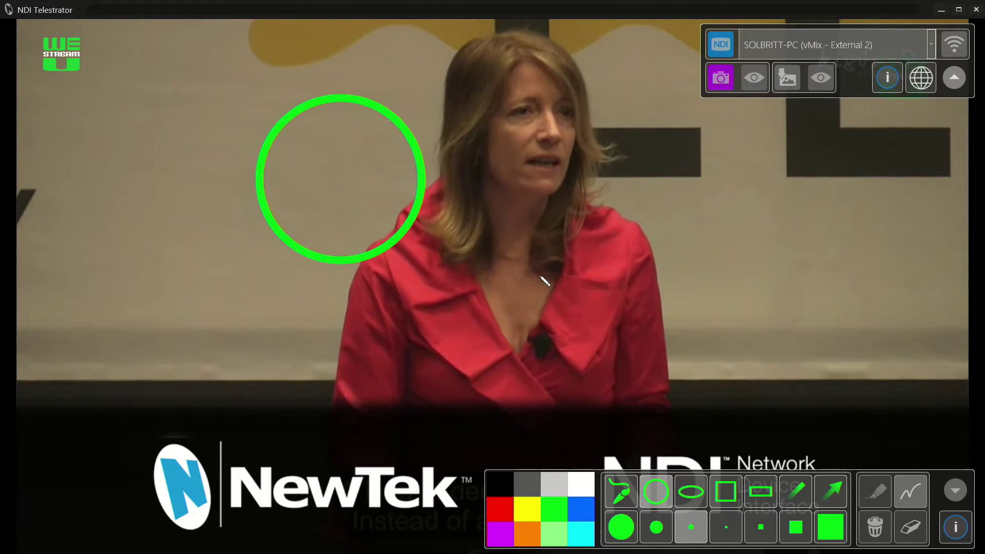
Step: Draw a red square outline near the centre with the second stroke size
click(725, 493)
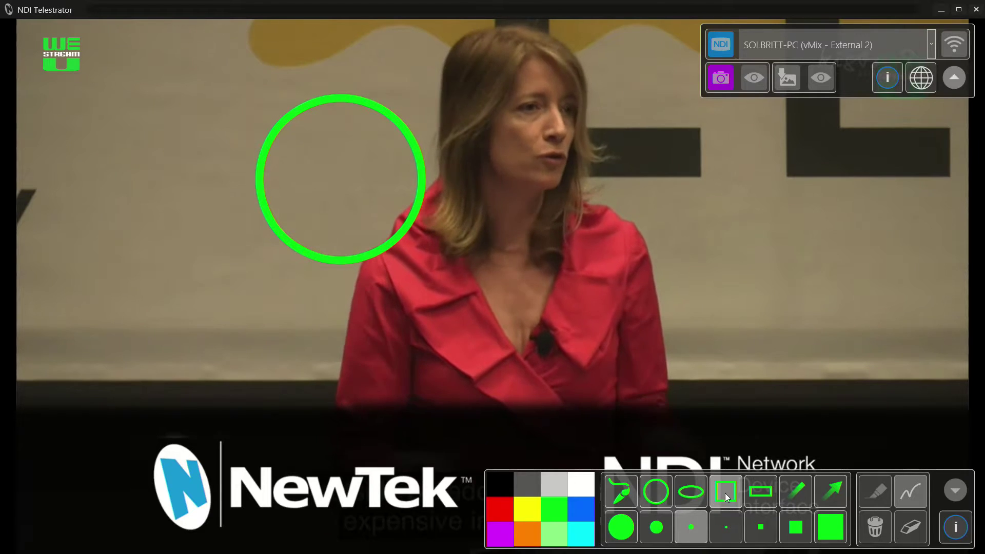
click(502, 502)
click(656, 528)
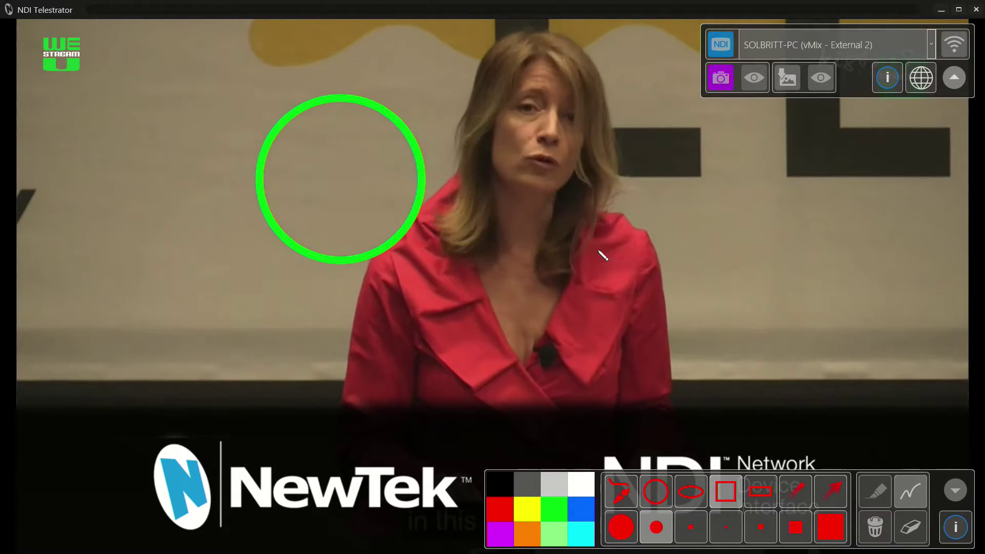
drag(574, 195, 610, 229)
drag(662, 279, 671, 290)
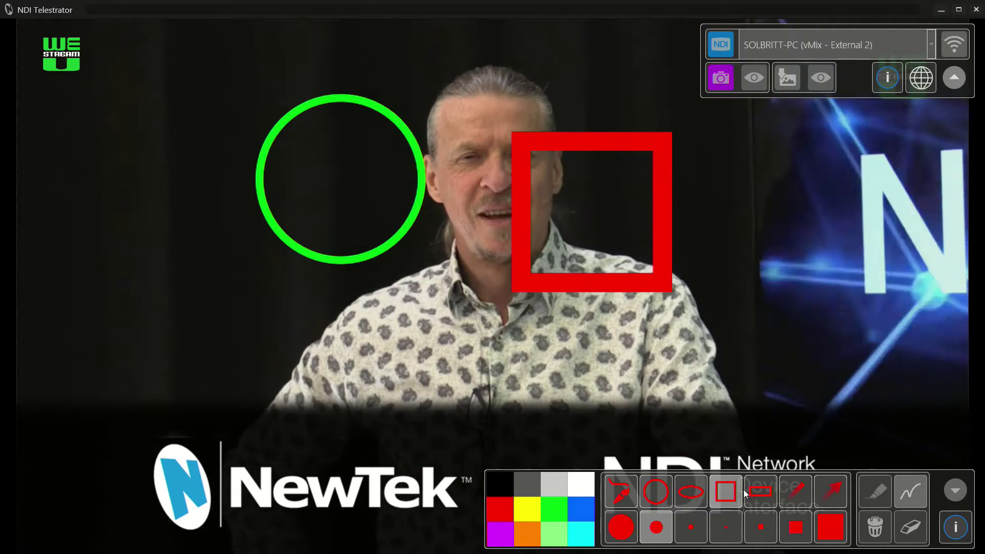
Step: Draw a filled red bar across the lower left of the video
click(758, 490)
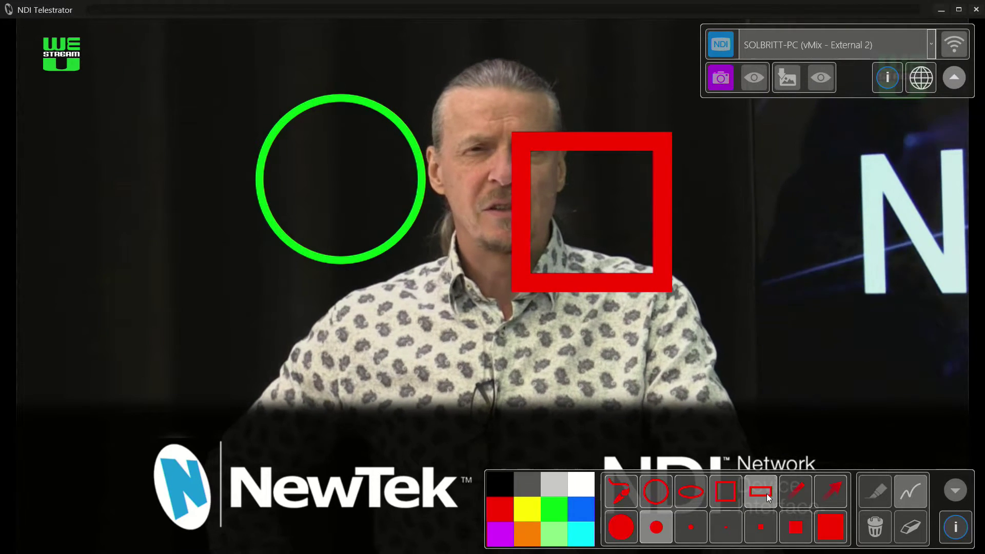
click(765, 495)
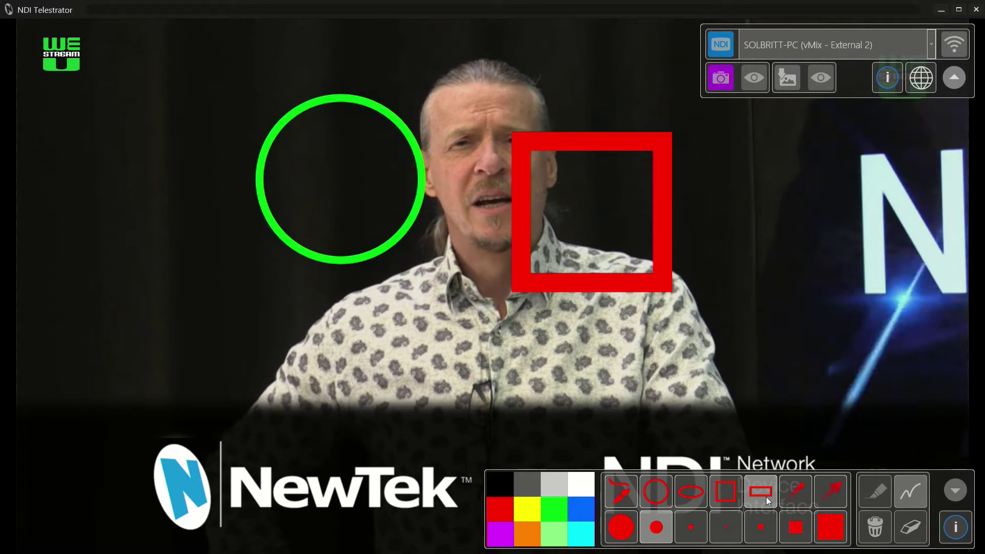
click(765, 496)
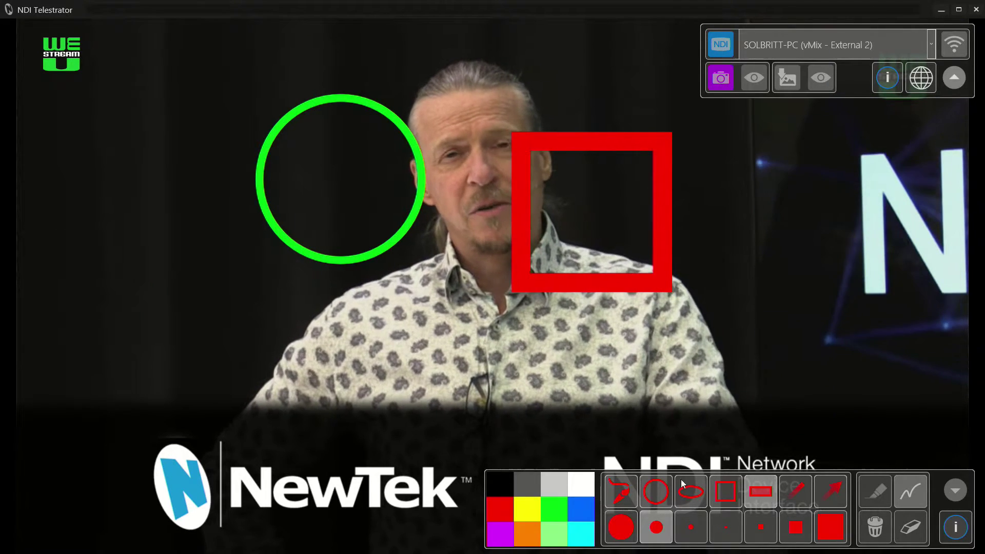
drag(114, 305, 413, 378)
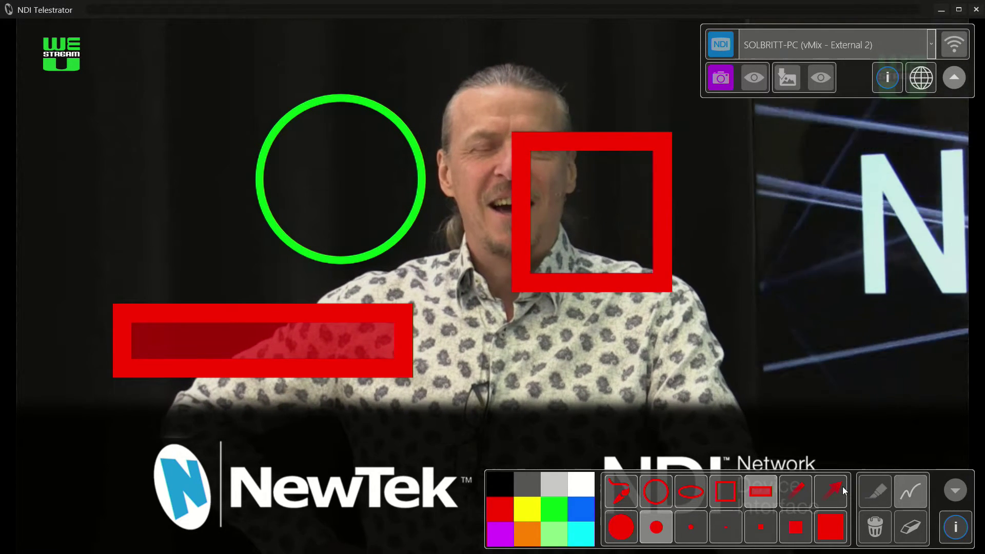
Step: Draw an orange arrow pointing up at the green circle
click(838, 488)
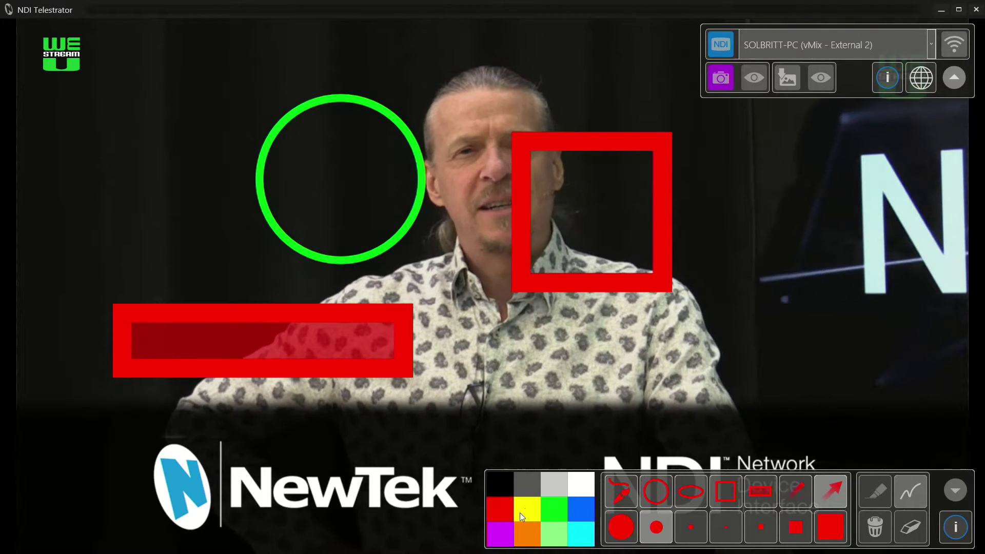
click(533, 530)
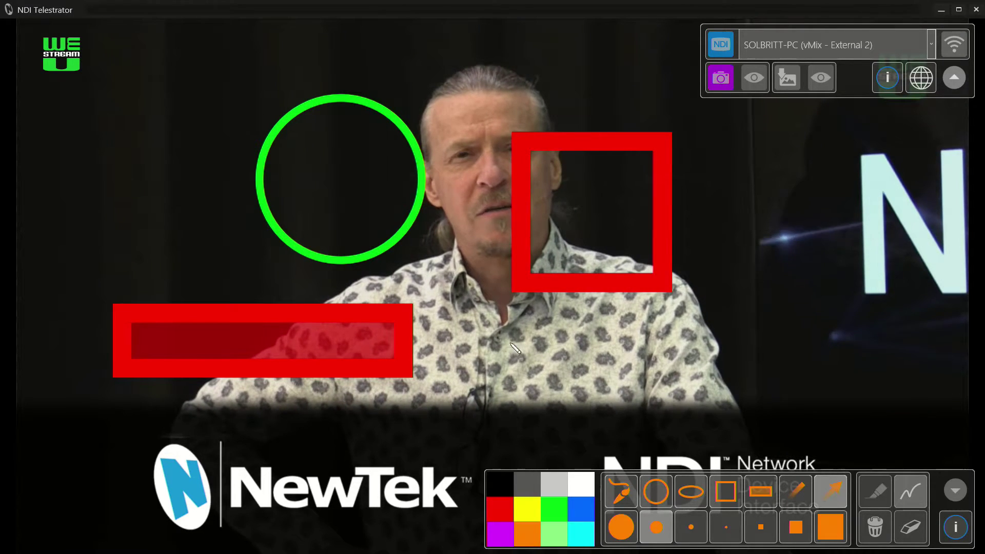
mouse_move(152, 241)
mouse_down()
mouse_move(205, 149)
mouse_move(235, 114)
mouse_move(286, 86)
mouse_up()
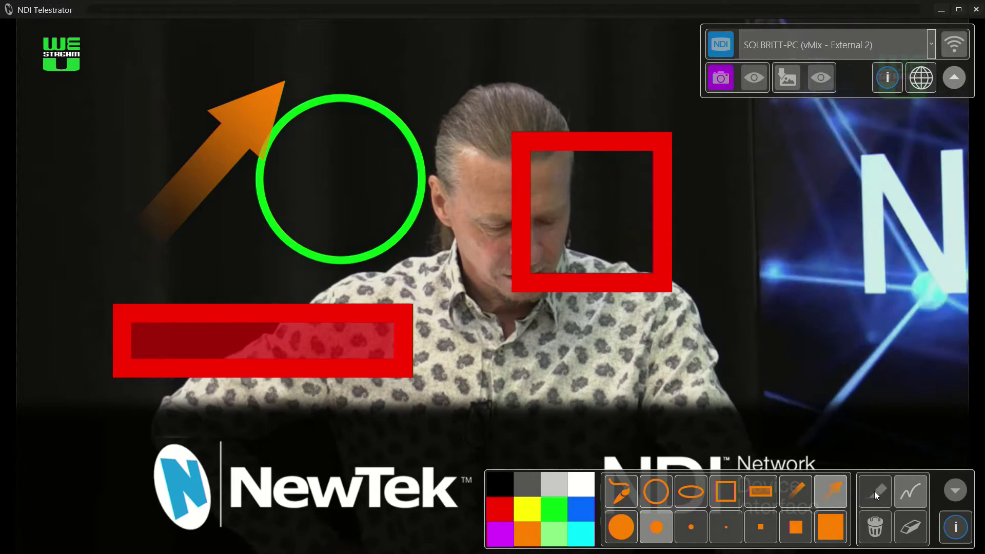
Step: Draw a translucent orange arrow pointing right in Highlight Mode, then enable Erase Mode
click(873, 491)
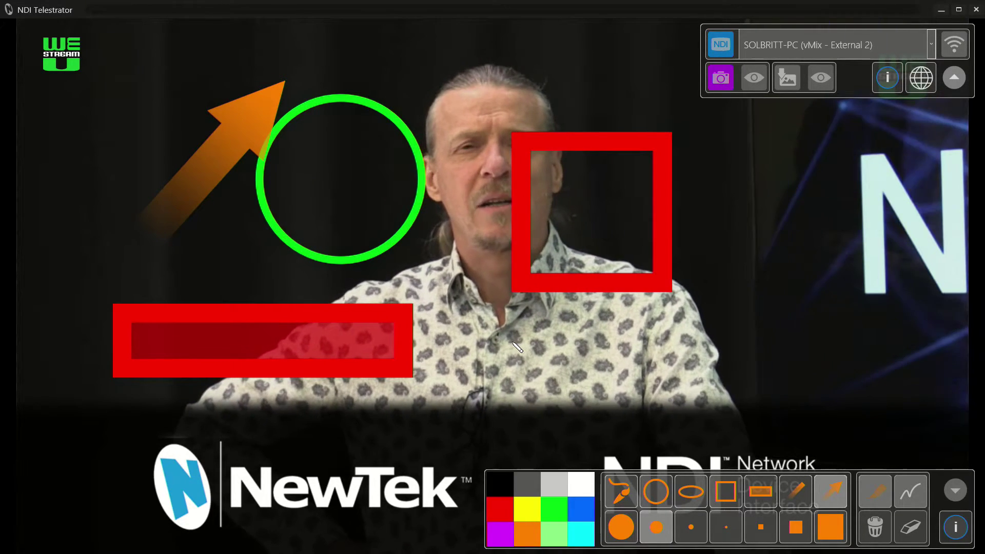
drag(512, 339, 759, 340)
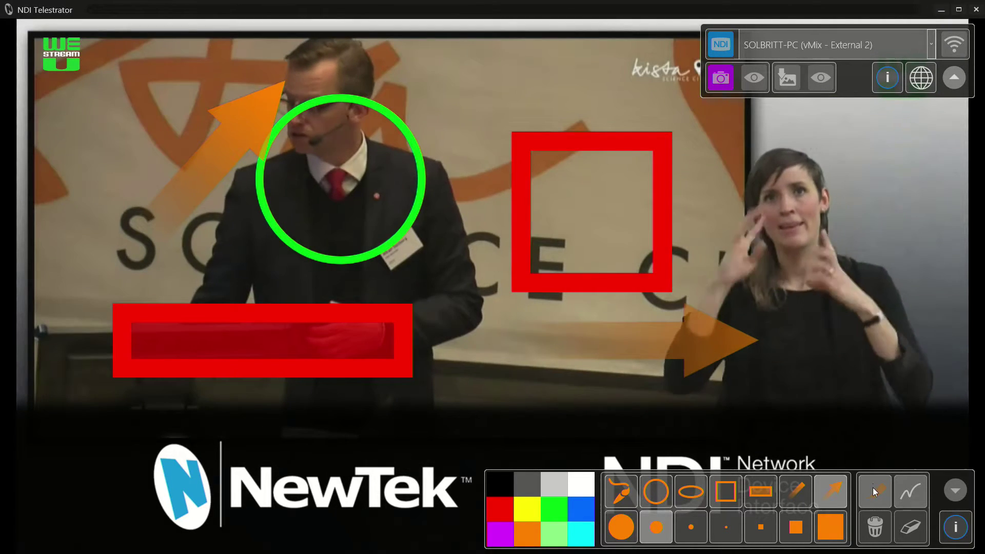
click(878, 487)
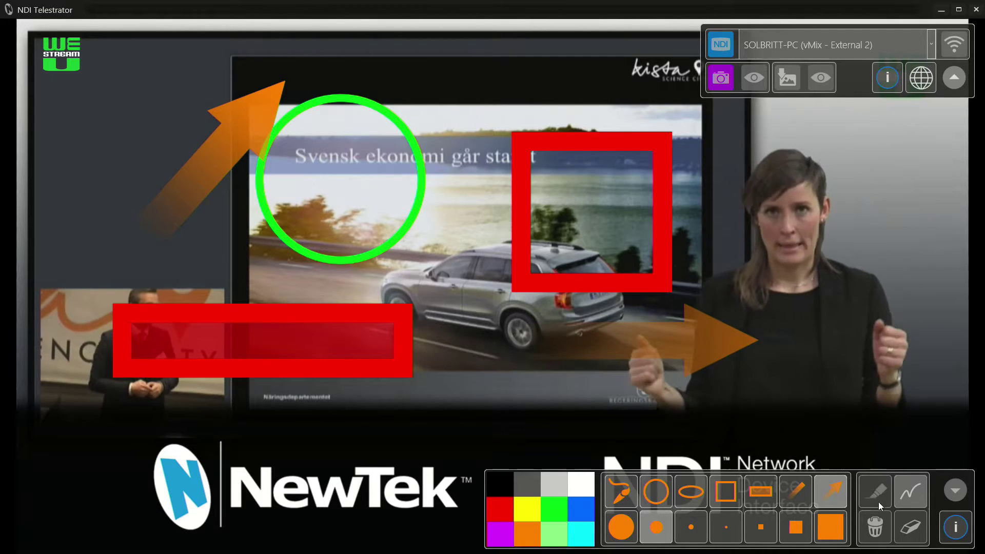
click(911, 529)
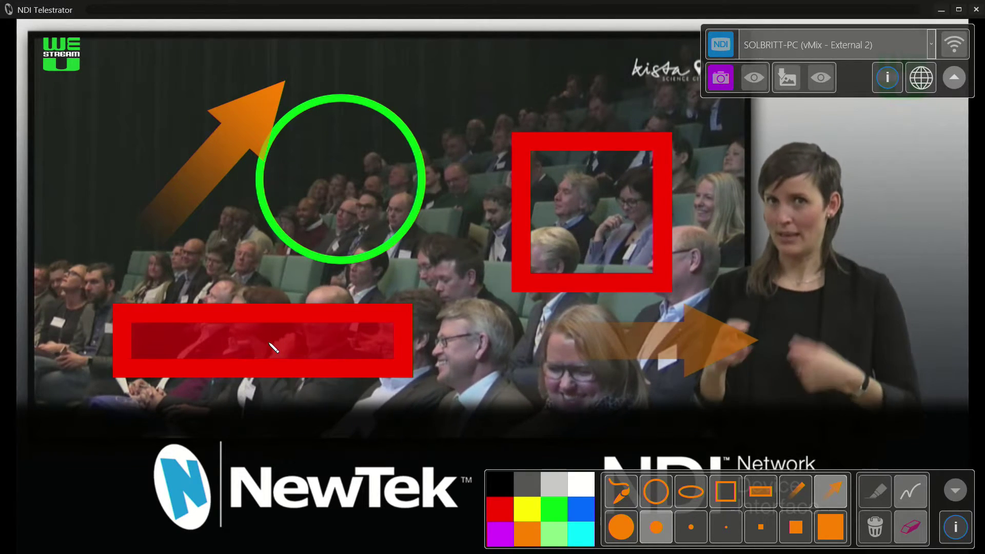
Step: Erase the red bar and red square, and undo the green circle with Ctrl+Z
click(273, 348)
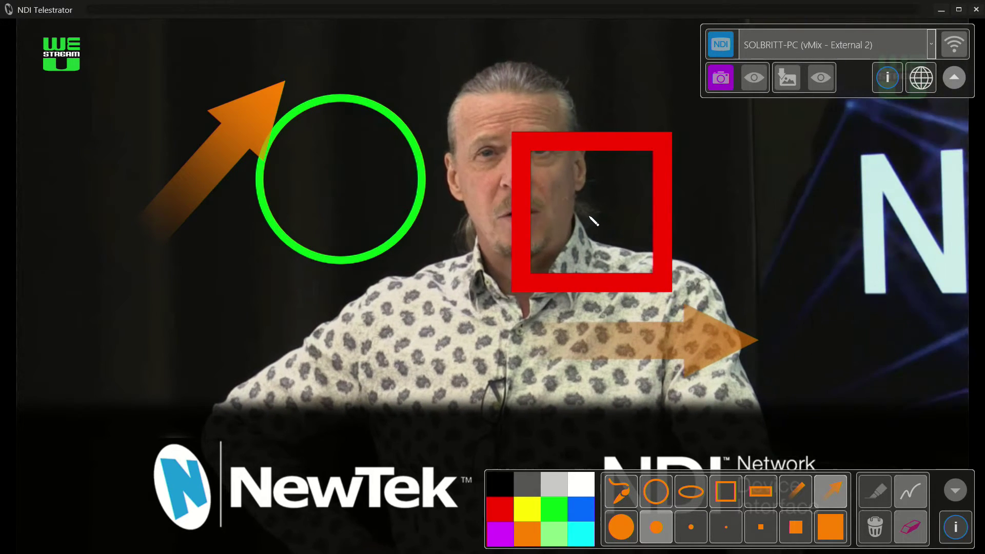
click(591, 221)
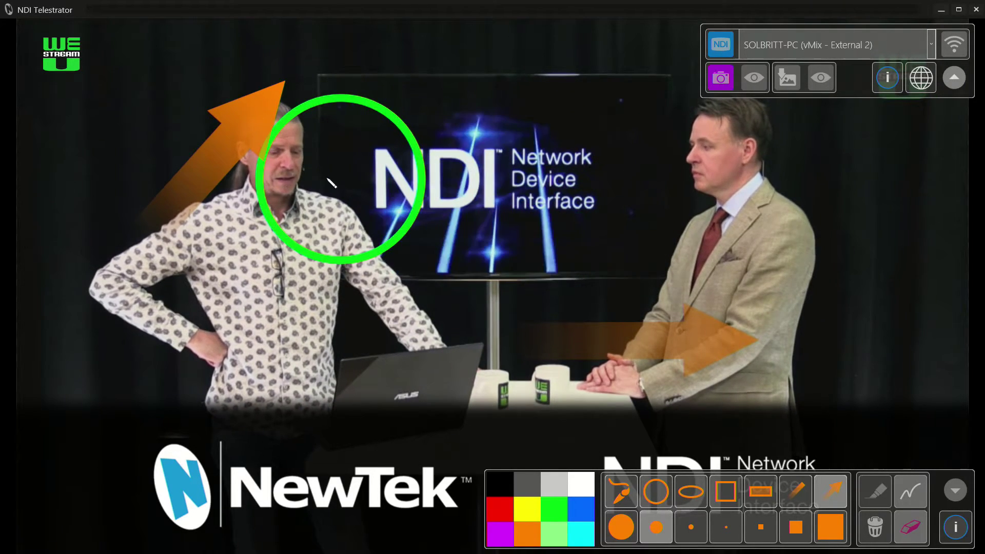
key(ctrl+z)
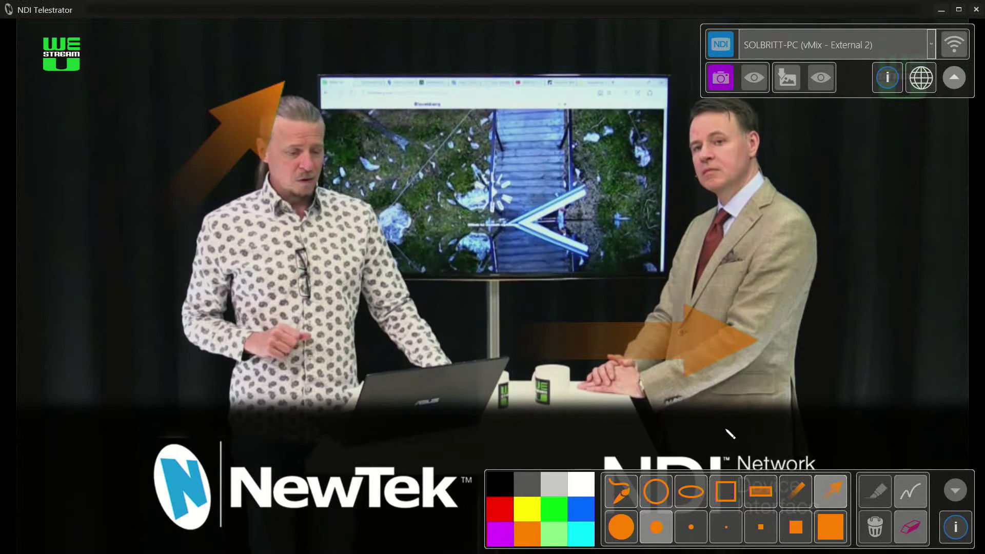
Step: Clear the canvas and draw a thin blue ellipse over the right presenter
click(875, 528)
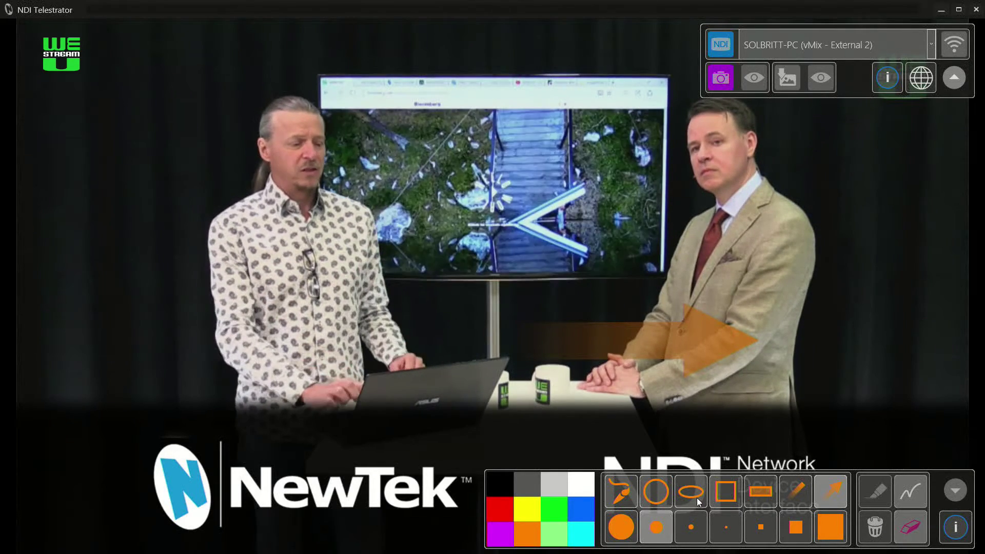
click(693, 493)
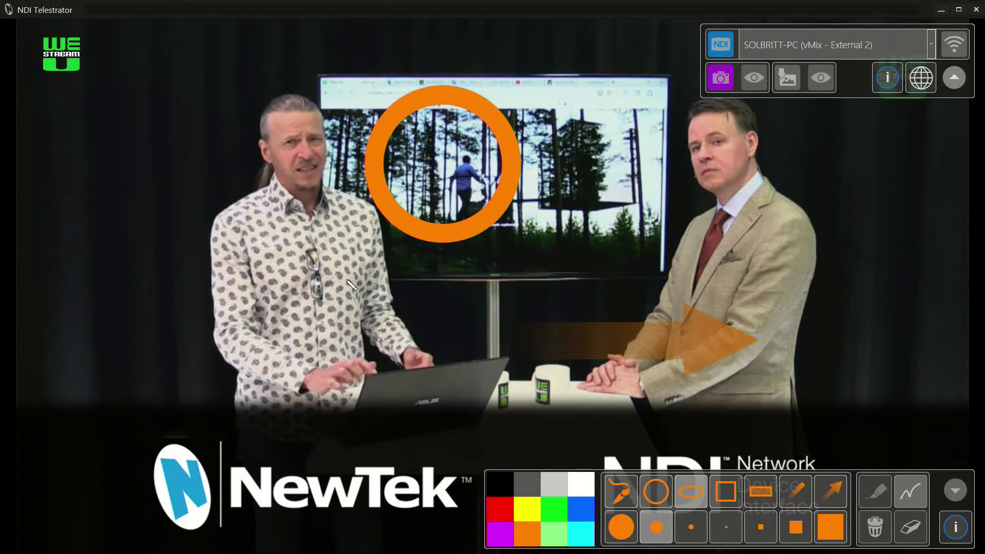
click(589, 510)
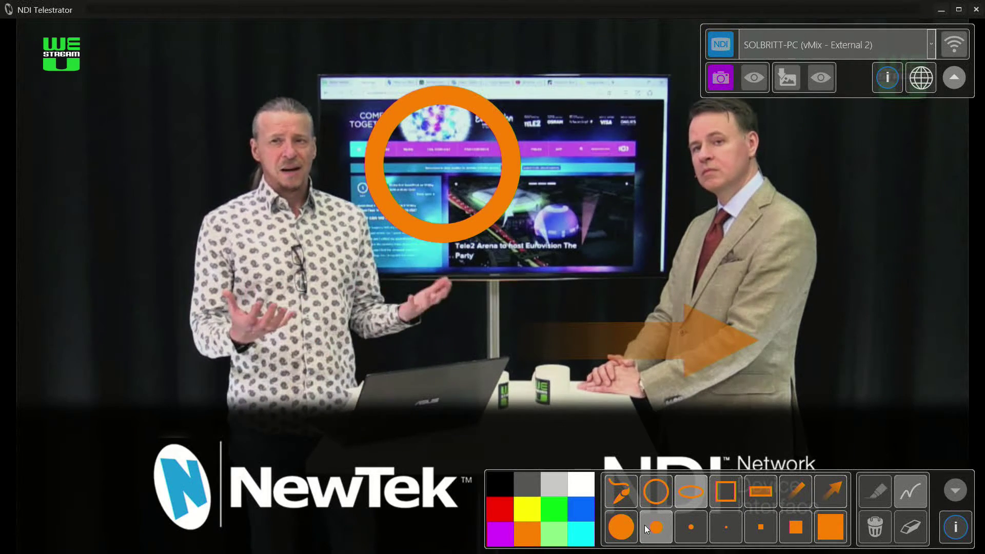
click(763, 531)
drag(743, 346, 863, 386)
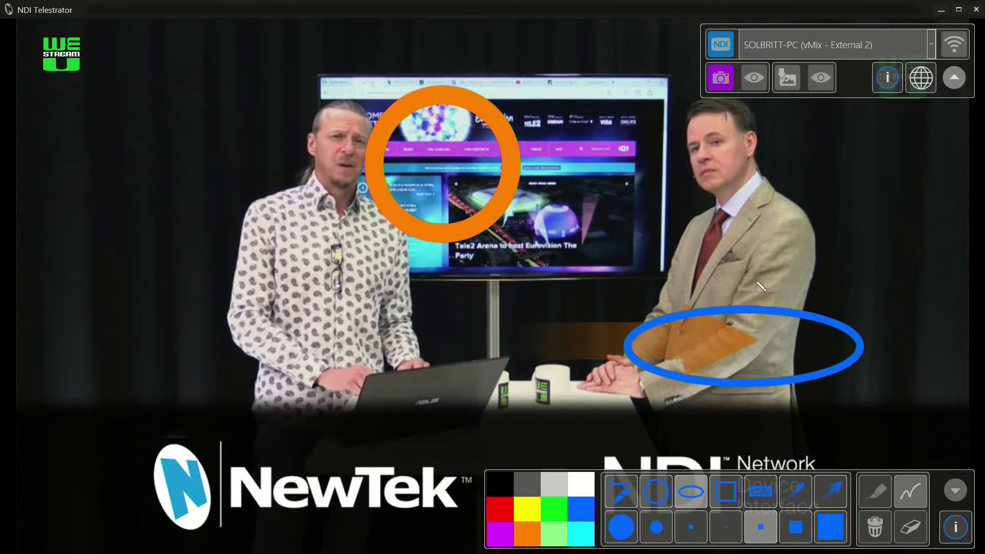
Step: Add a second blue ellipse across his chest, then clear all annotations and pick green
drag(761, 259, 907, 283)
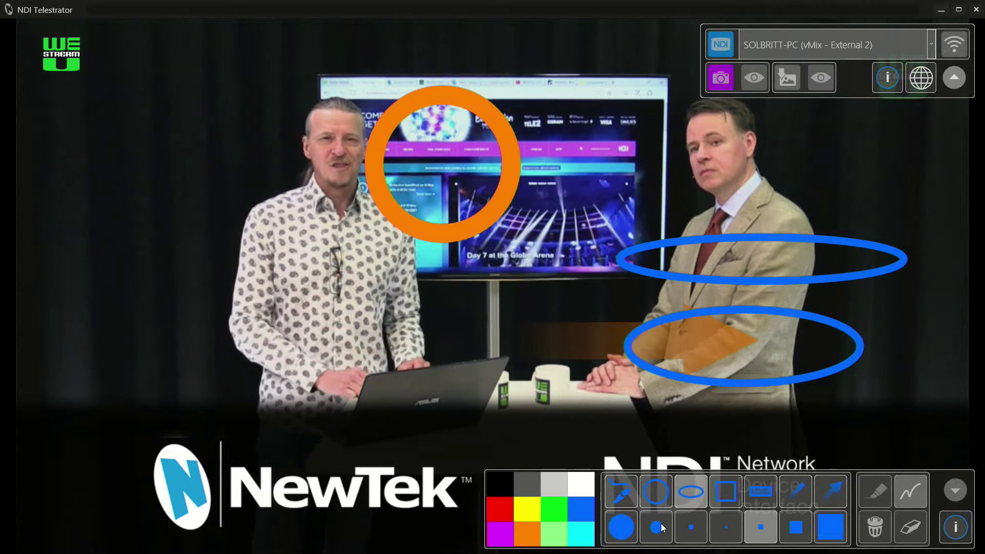
click(875, 528)
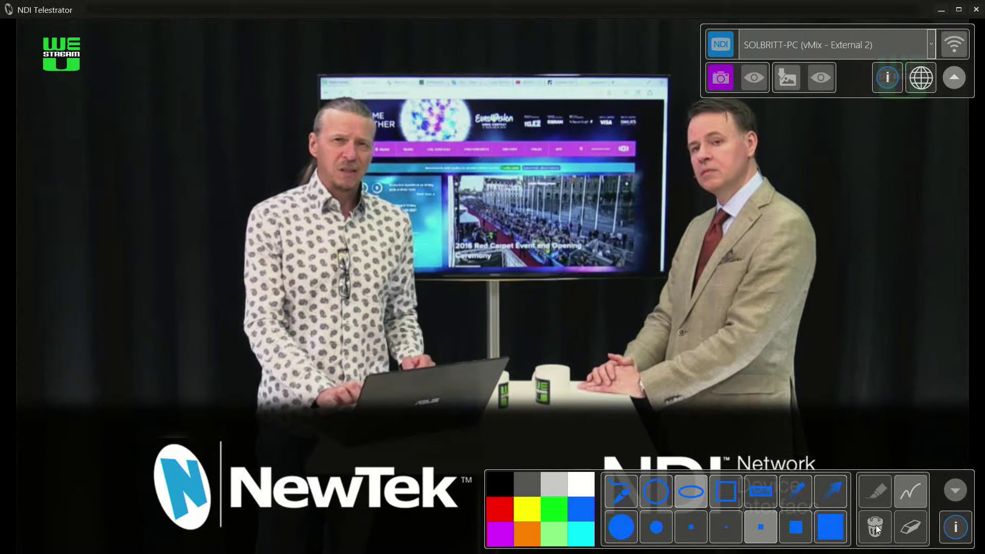
click(551, 512)
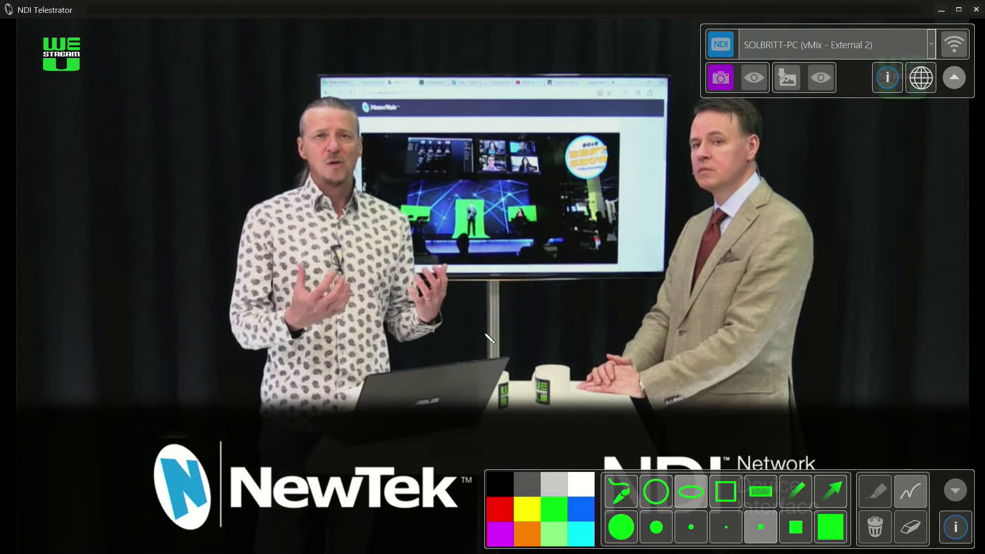
Step: Choose the medium brush size and clear the green ellipse drawn over the TV
click(655, 527)
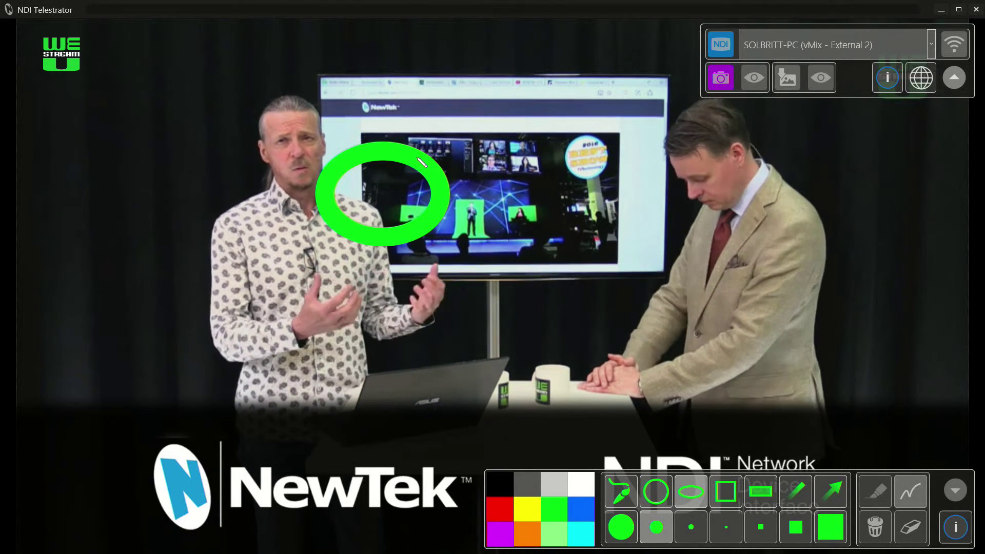
click(874, 526)
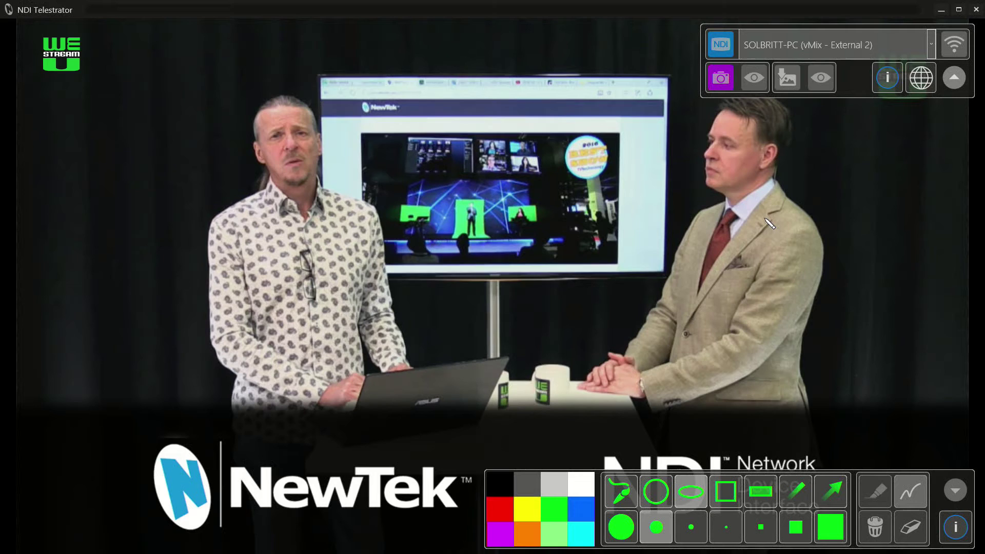
Step: Grab a still and circle the left presenter's head in green and the right one's in blue
click(716, 82)
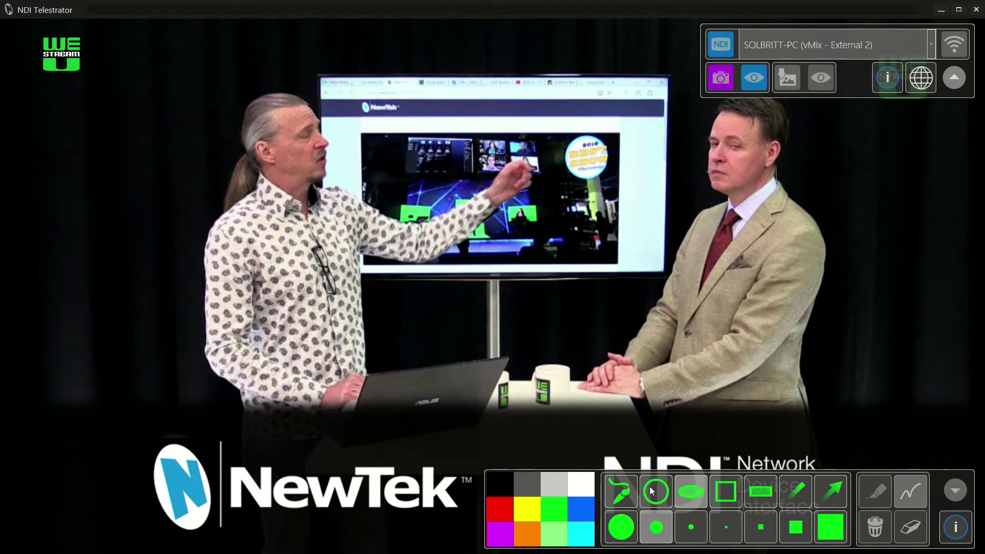
click(290, 142)
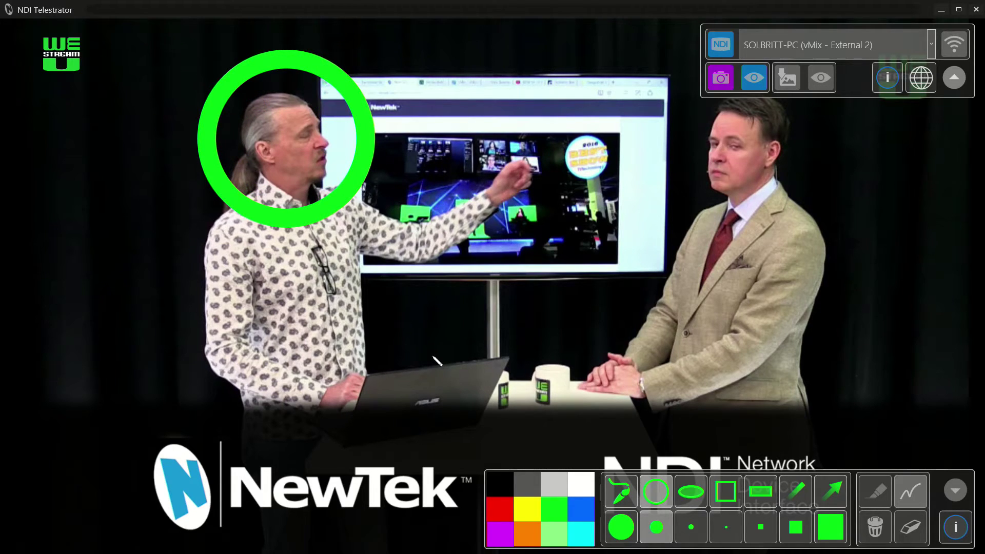
click(575, 512)
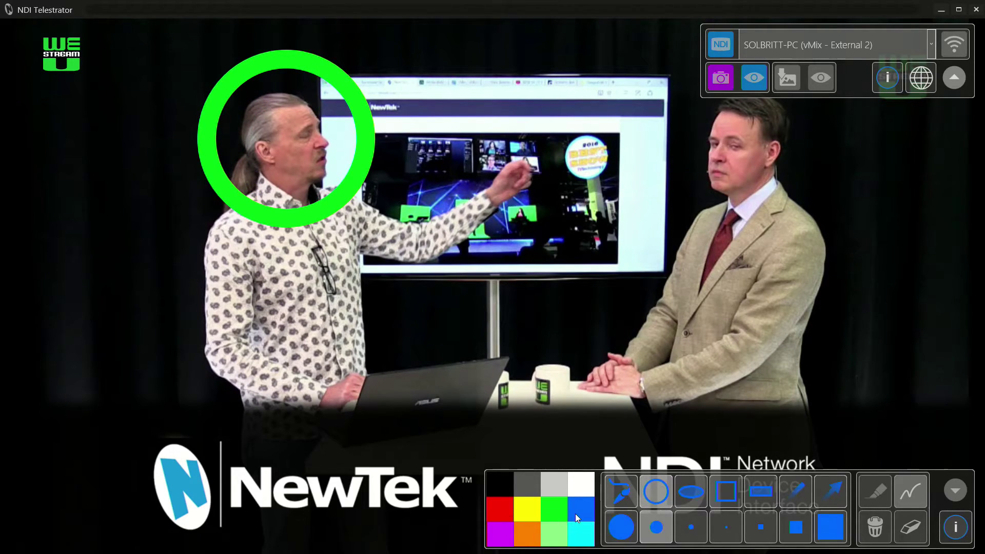
drag(729, 154, 800, 222)
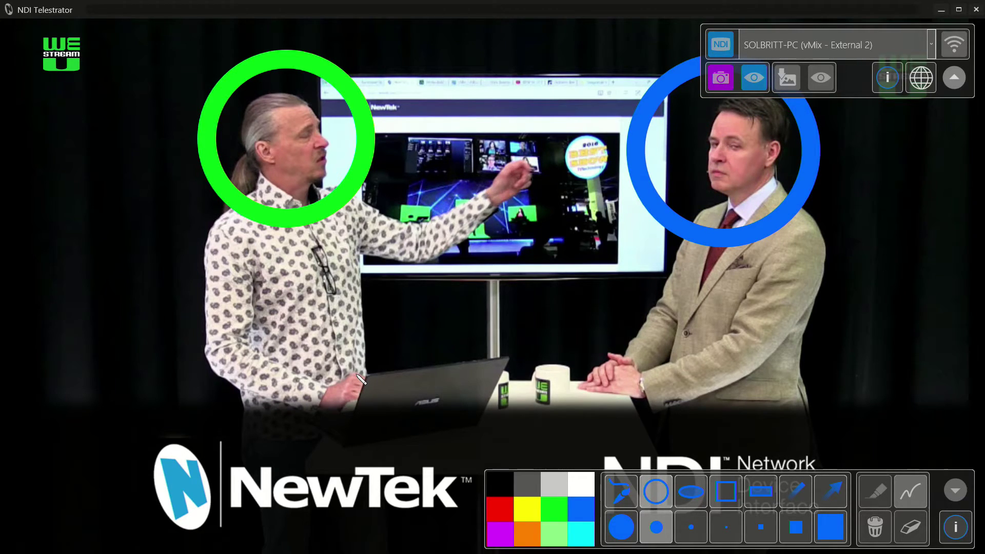
Step: Draw a blue arrow pointing at the TV screen, then hide the grabbed still
click(834, 489)
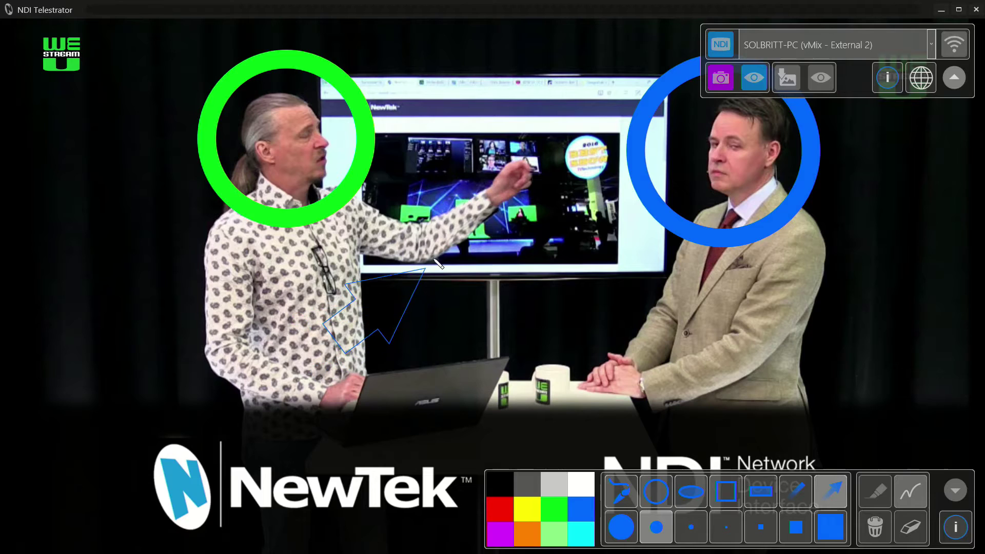
drag(496, 201, 495, 200)
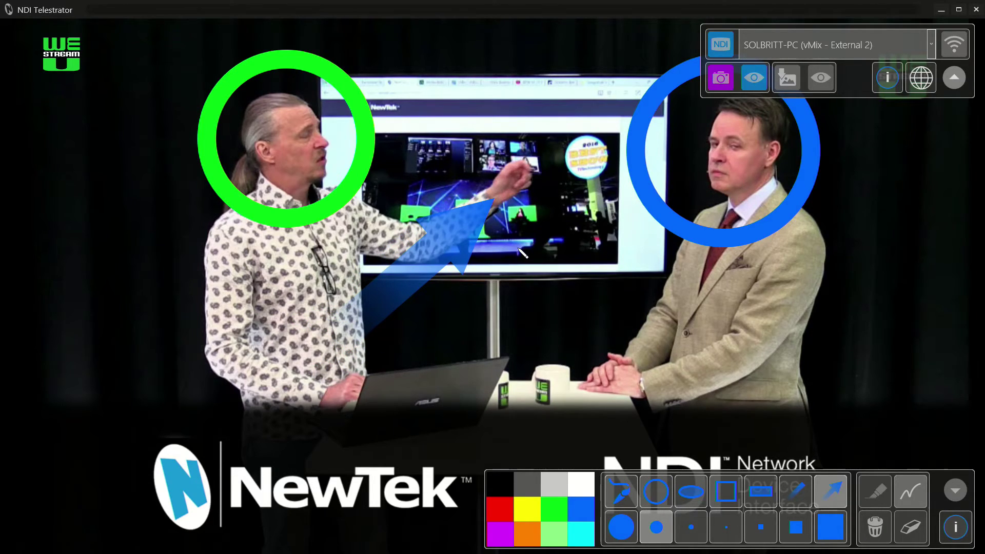
click(752, 78)
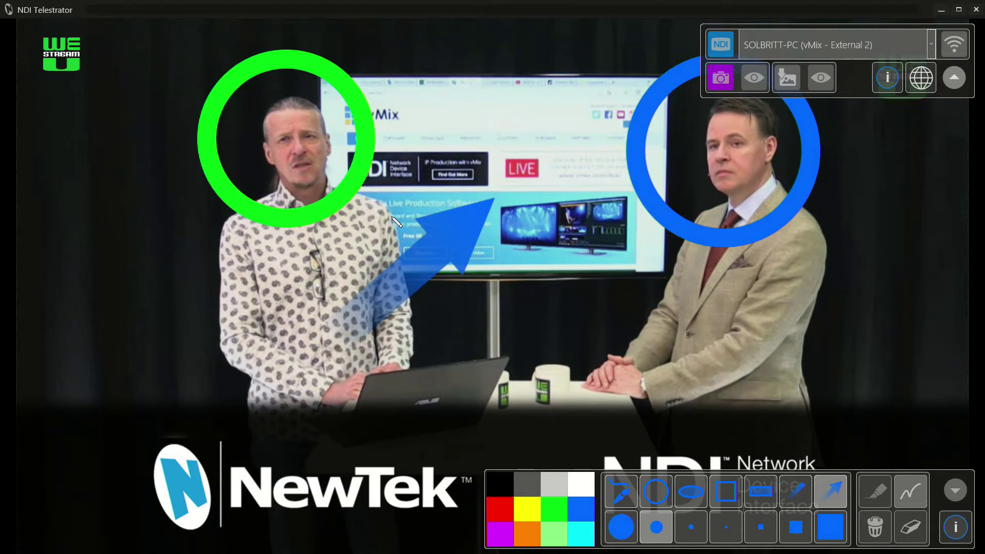
Step: Wipe the rings and arrow off the canvas and redisplay the grabbed still
click(880, 531)
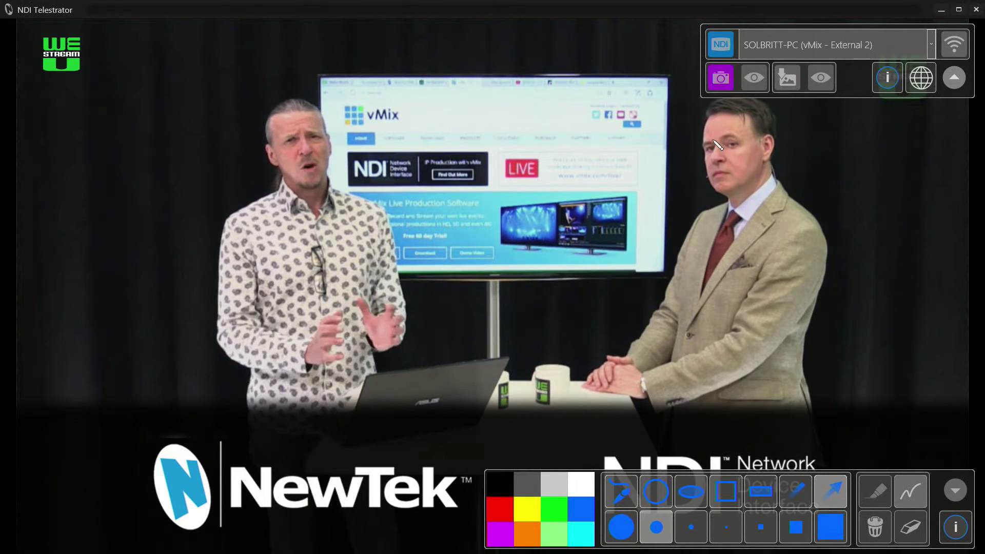
click(755, 79)
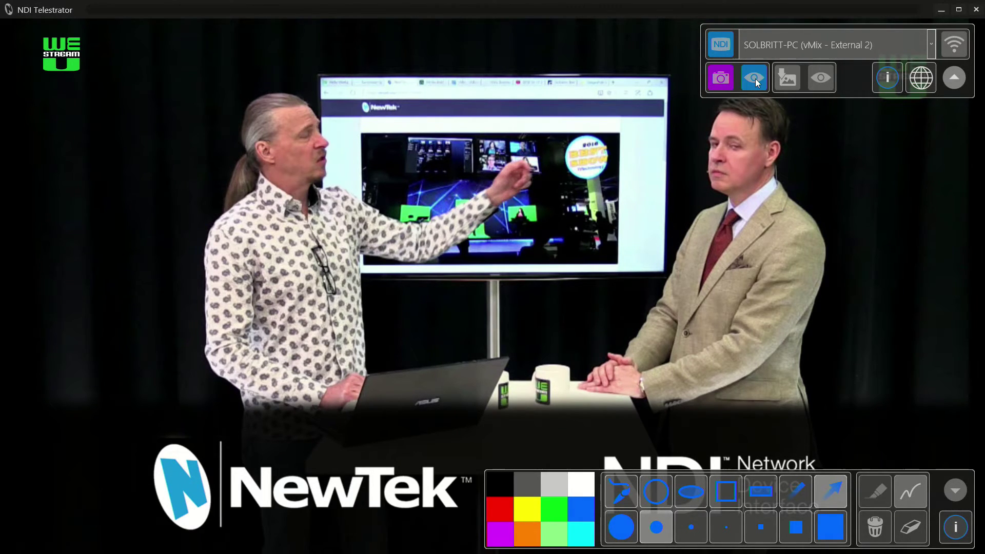
Step: Draw a thick blue freehand zigzag across the still with stroke smoothing off
click(624, 498)
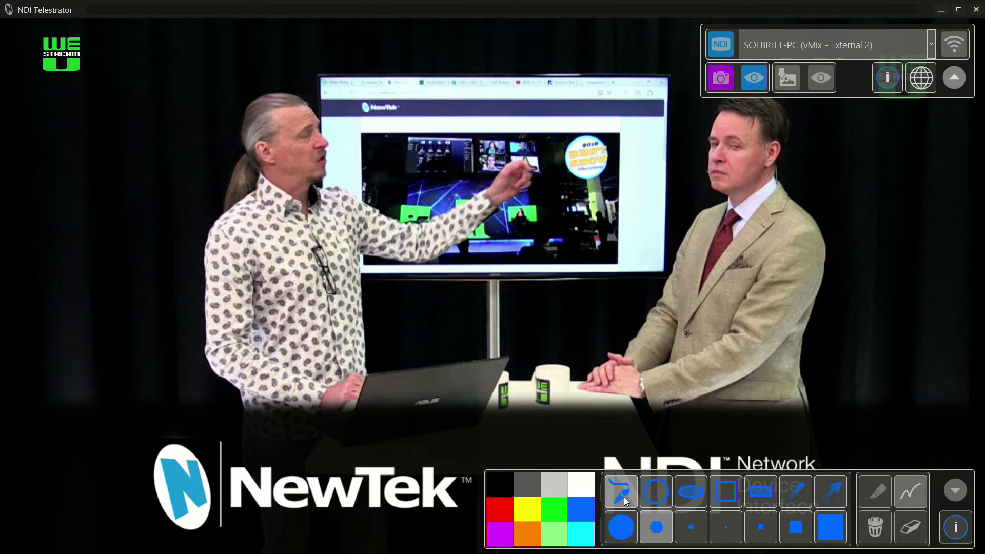
click(905, 501)
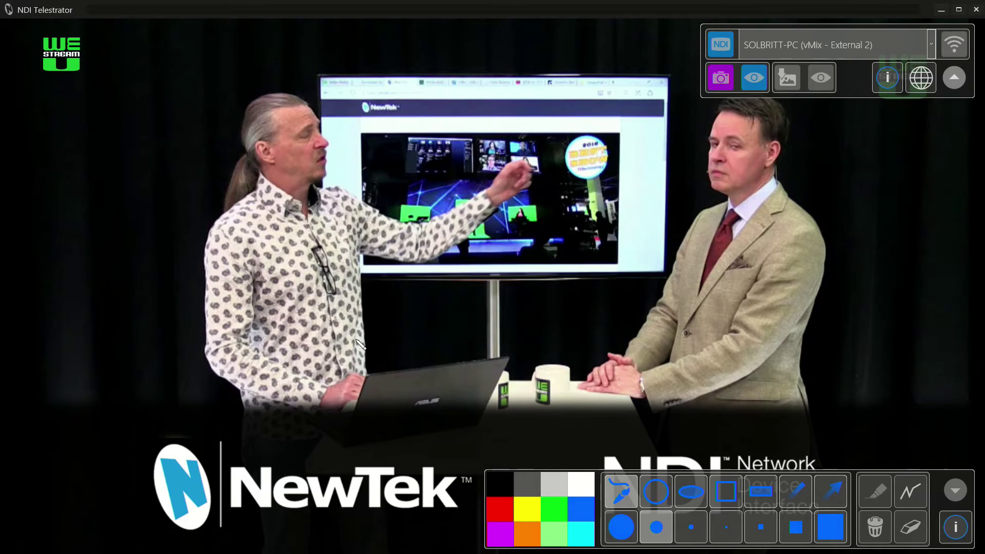
mouse_move(123, 329)
mouse_down()
mouse_move(220, 270)
mouse_move(396, 284)
mouse_move(492, 341)
mouse_move(574, 307)
mouse_move(726, 328)
mouse_move(783, 326)
mouse_up()
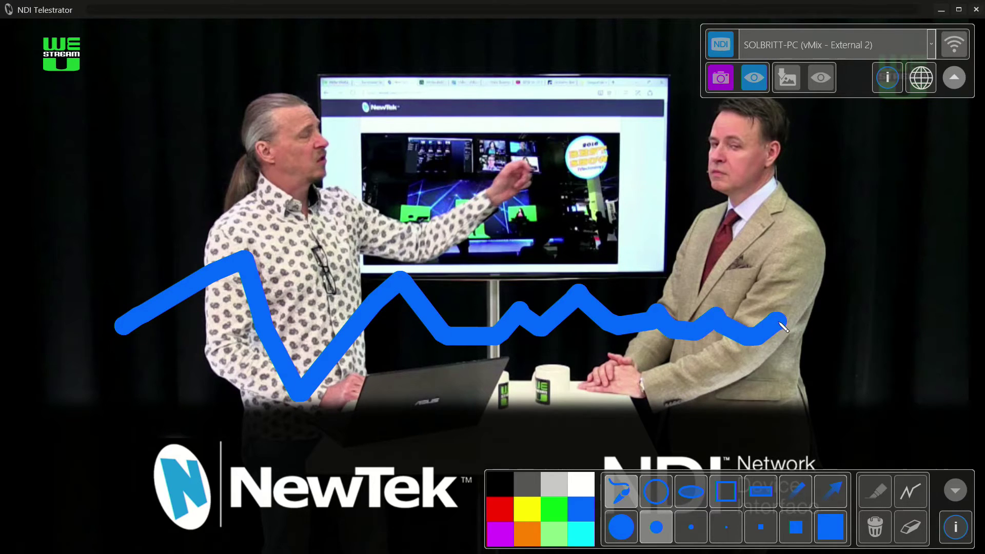
Step: Draw a smoothed stroke across the upper still, then turn smoothing off and clear all strokes
click(914, 500)
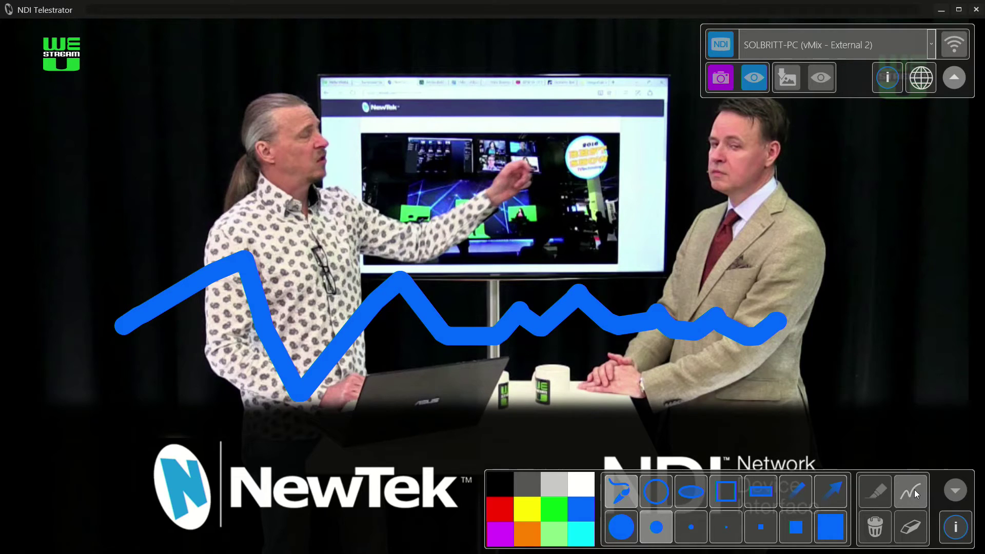
drag(159, 218, 194, 192)
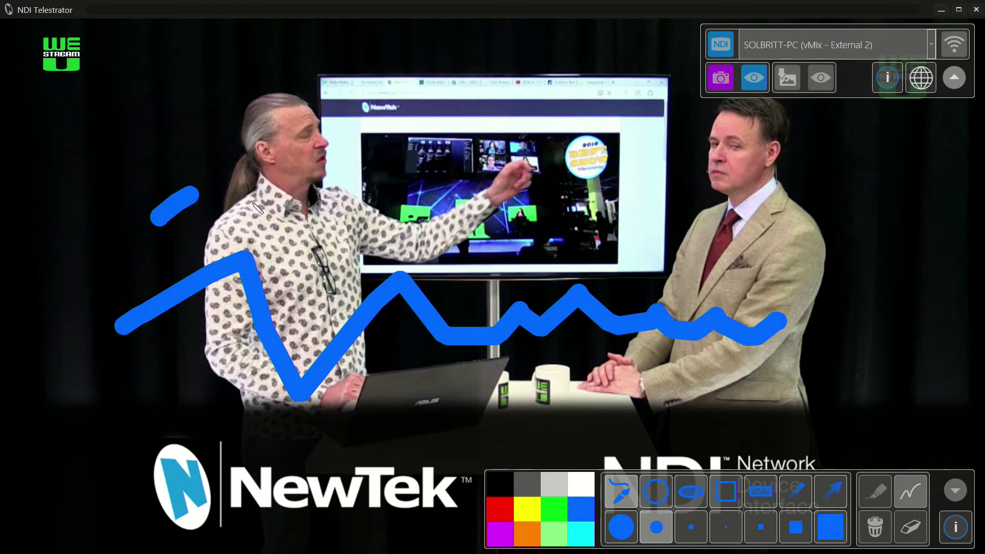
mouse_move(255, 206)
mouse_down()
mouse_move(364, 176)
mouse_move(513, 253)
mouse_move(570, 194)
mouse_move(669, 170)
mouse_move(730, 183)
mouse_move(731, 204)
mouse_up()
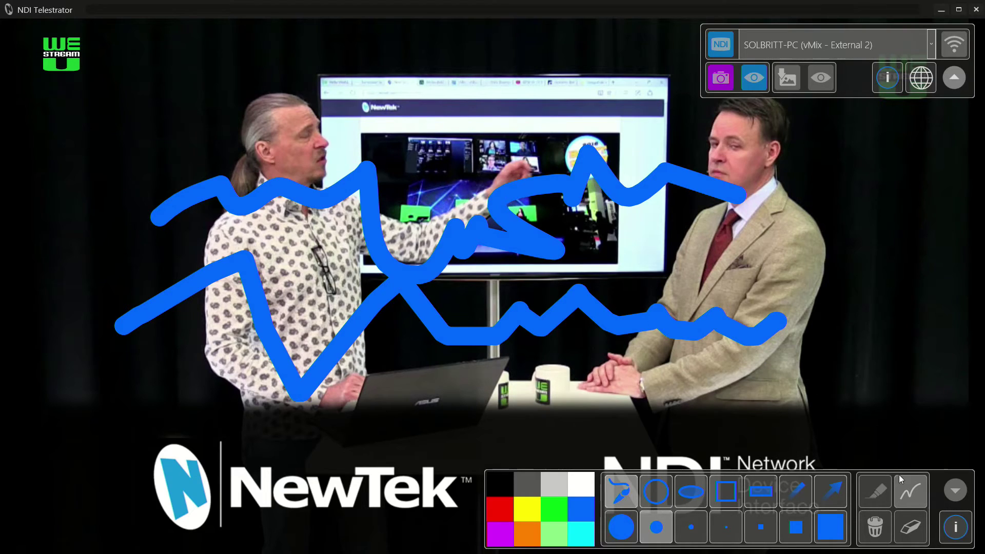
click(916, 501)
click(877, 530)
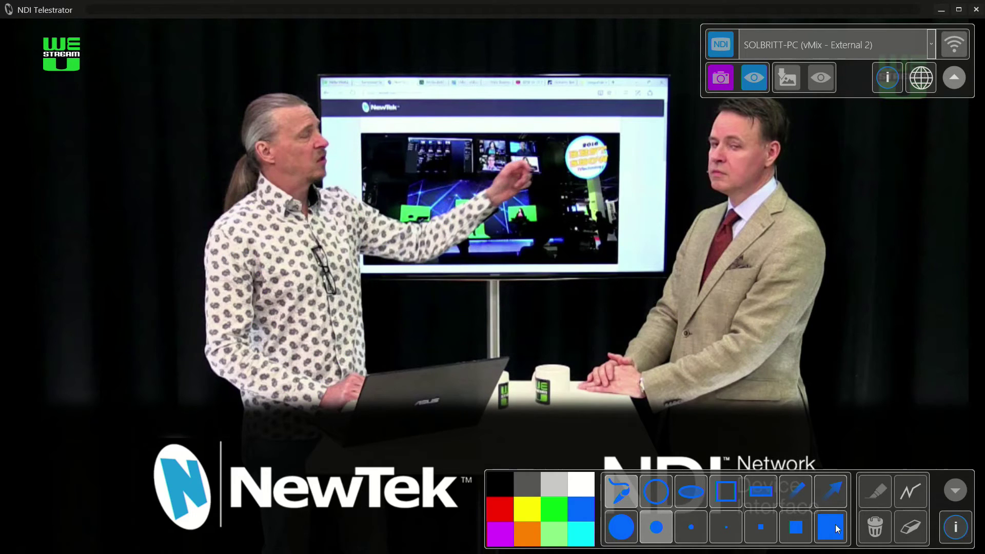
Step: Draw a large red circle at the upper left using the biggest brush size
click(620, 527)
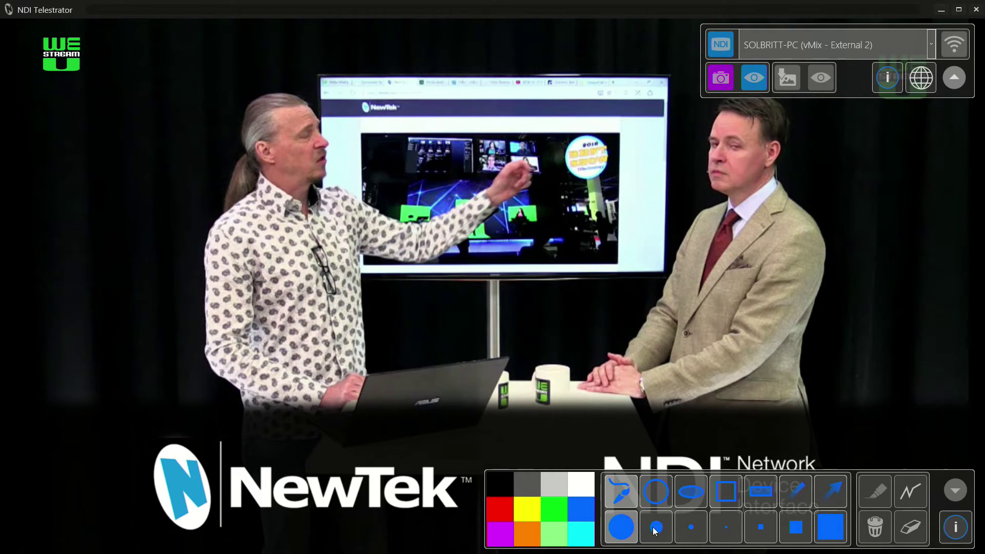
click(660, 491)
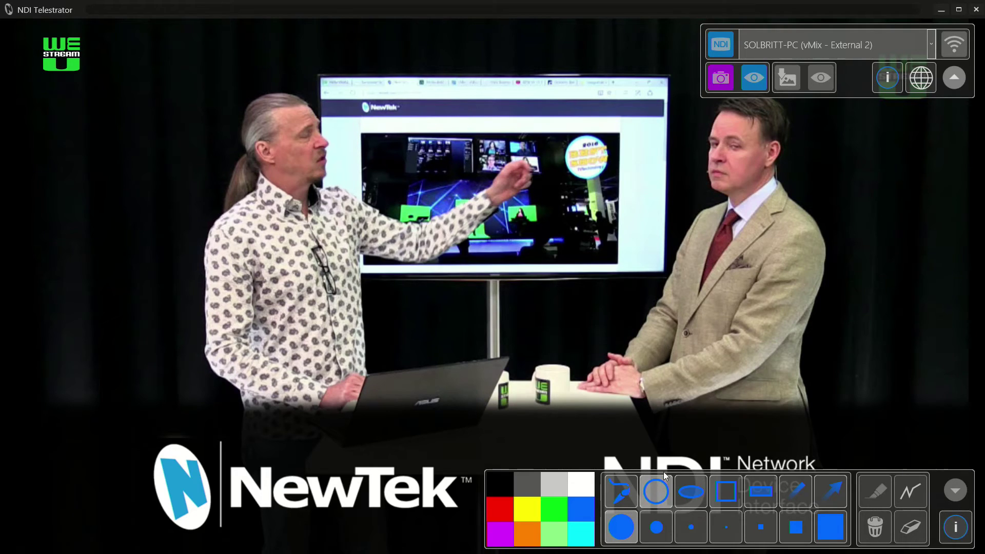
click(511, 517)
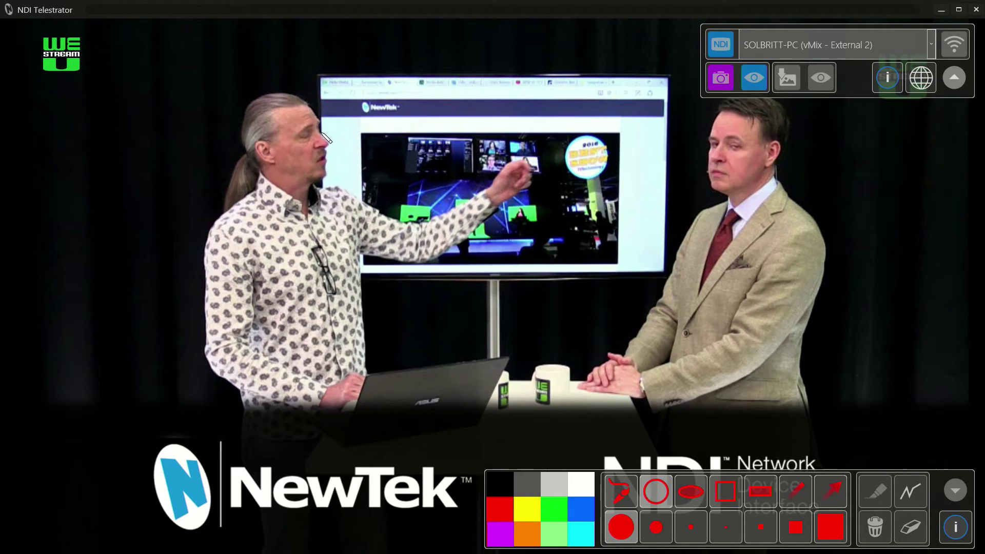
drag(167, 133, 306, 193)
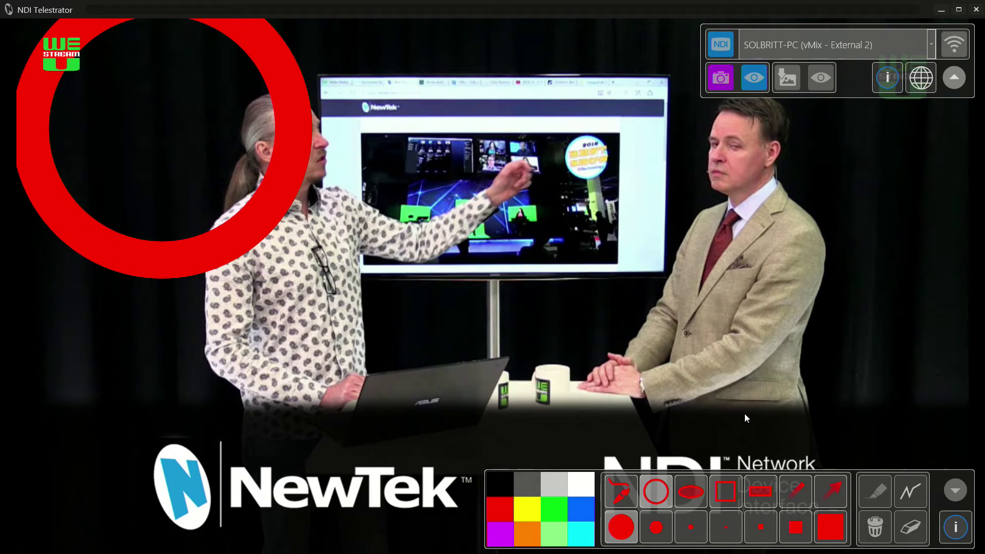
Step: Add a translucent red highlighter circle over the monitor, then restore the window from maximised
click(875, 492)
drag(490, 217, 588, 274)
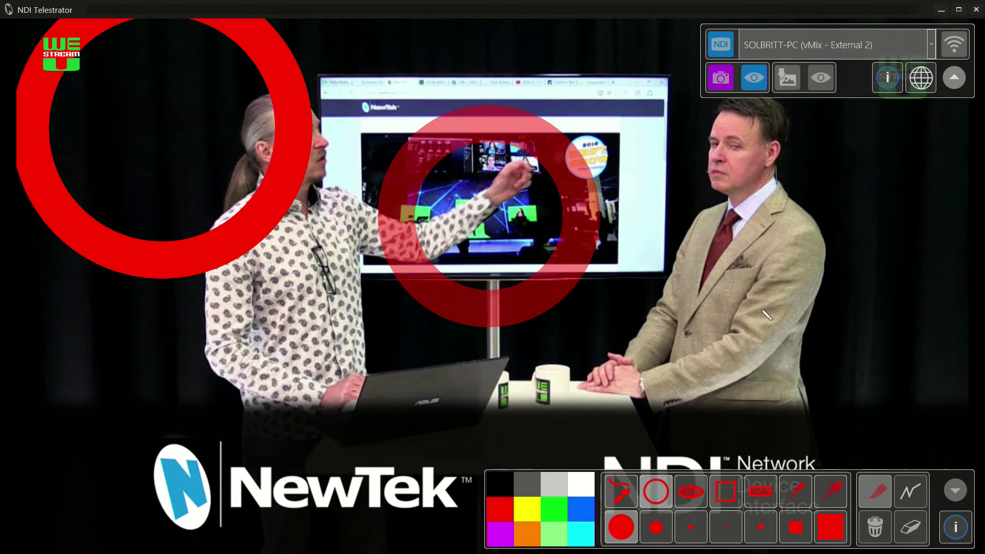
click(957, 10)
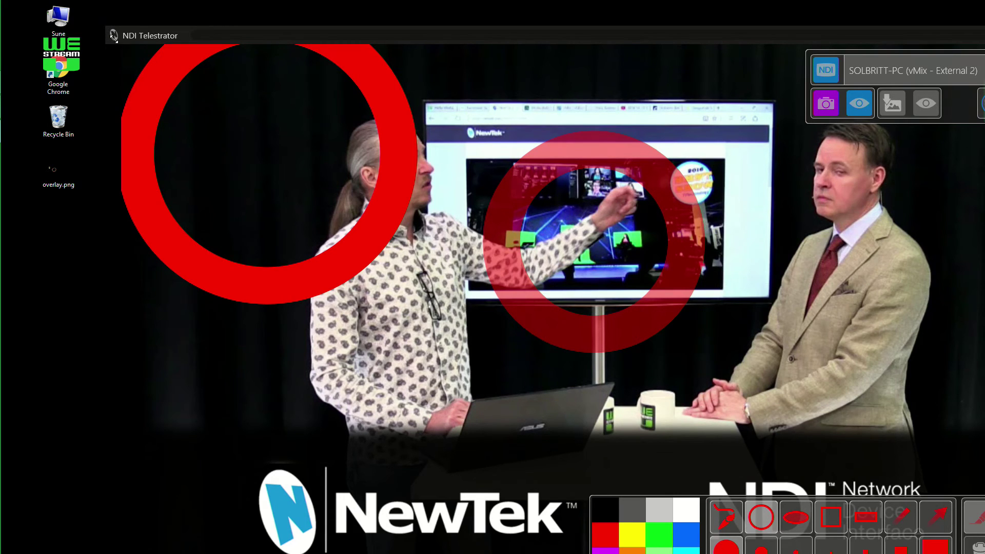
Step: Resize the window from its top-left corner and move it up-left into full view
drag(104, 26, 382, 169)
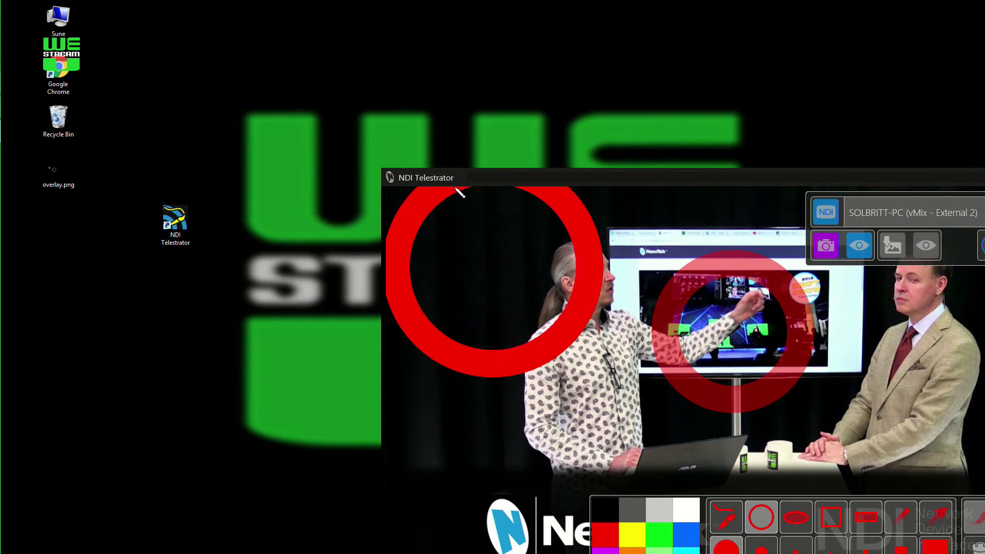
drag(447, 176, 185, 31)
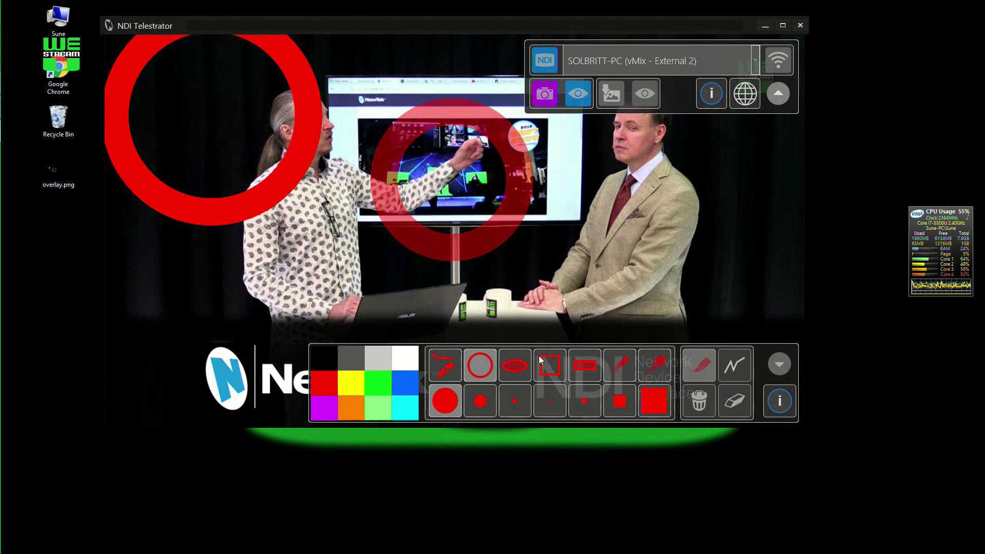